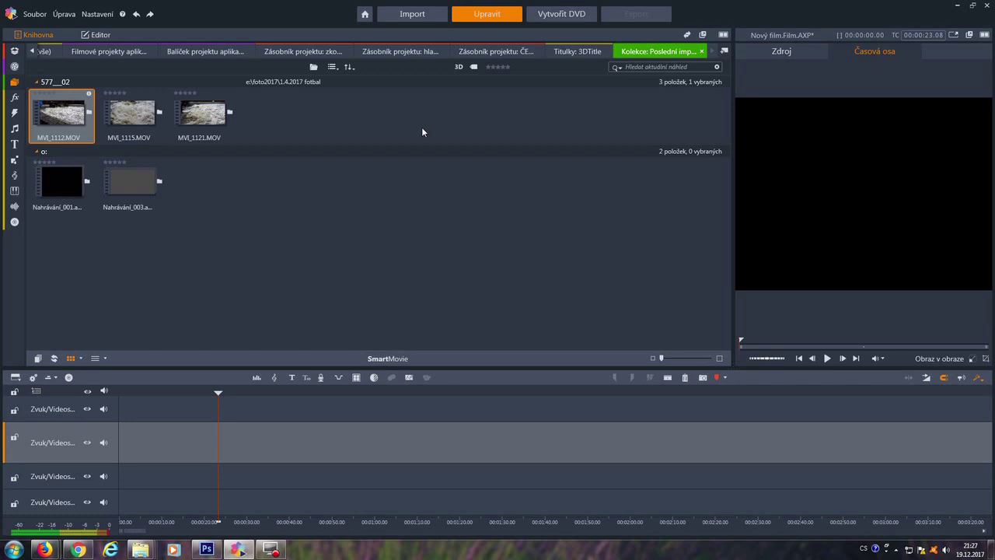
Step: Enlarge the preview area and place MVI_1112.MOV at the start of the uppermost timeline track
{"action": "left_click_drag", "start_coordinate": [733, 230], "coordinate": [380, 231]}
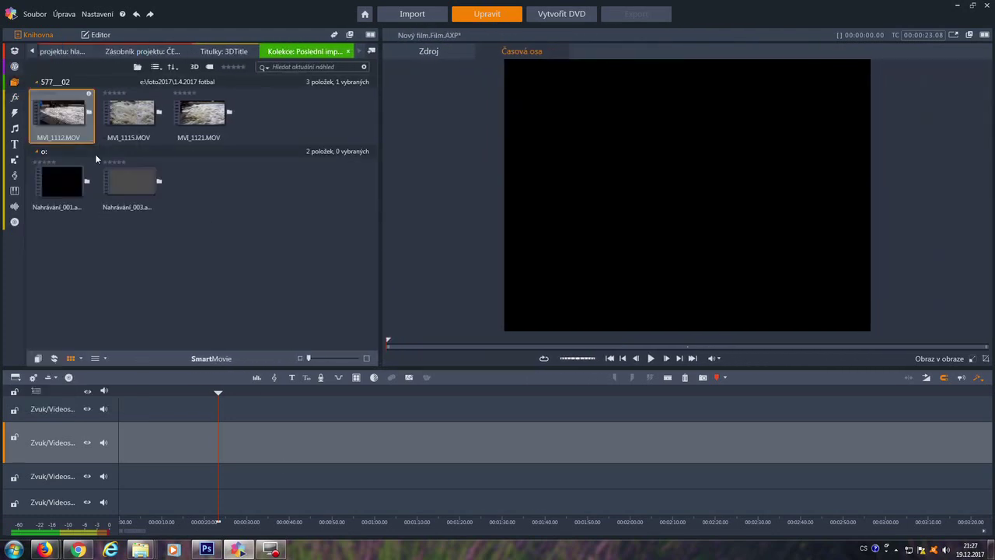
{"action": "mouse_move", "coordinate": [62, 116]}
{"action": "left_click_drag", "start_coordinate": [78, 118], "coordinate": [148, 410]}
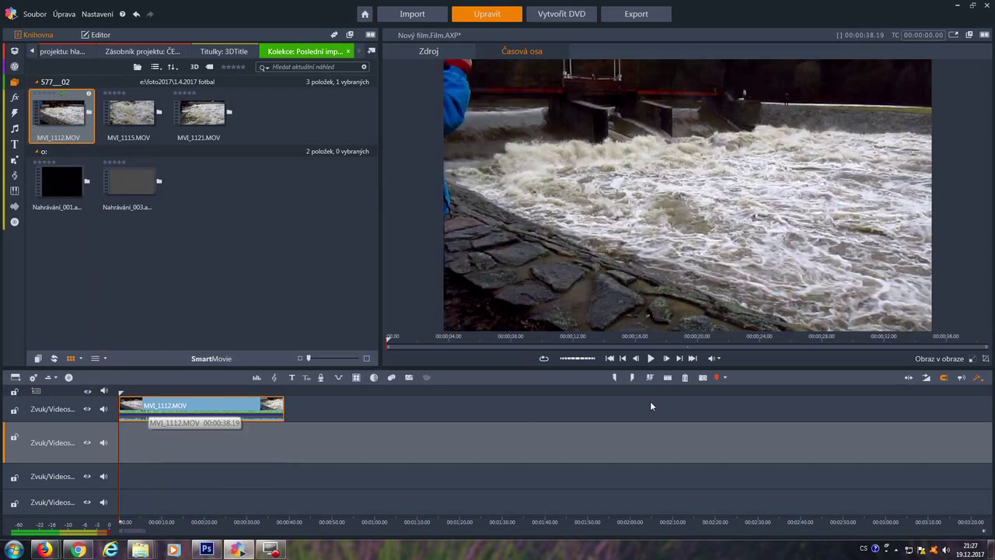
Step: Play the first few seconds of MVI_1112.MOV in the timeline preview and return to its beginning
{"action": "left_click", "coordinate": [651, 360]}
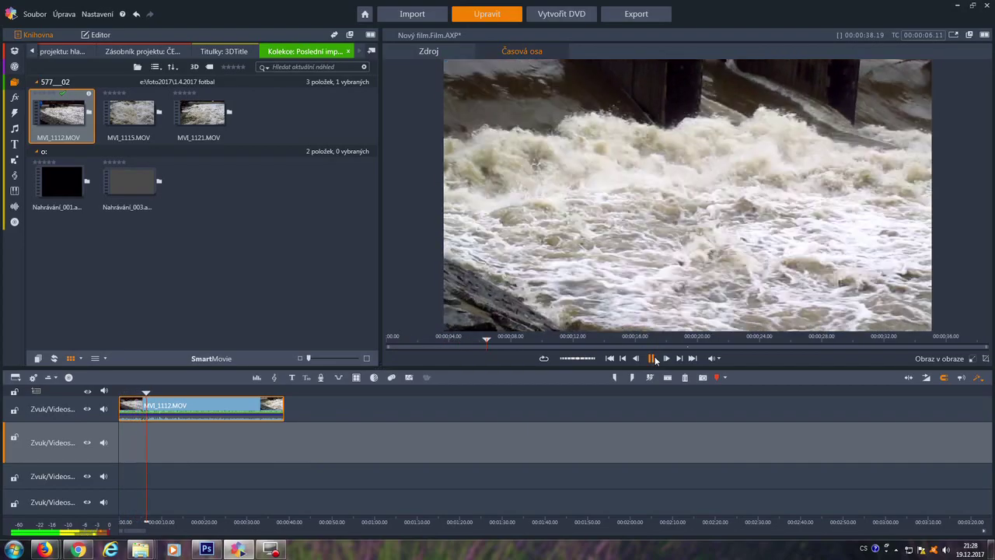
{"action": "left_click", "coordinate": [656, 360]}
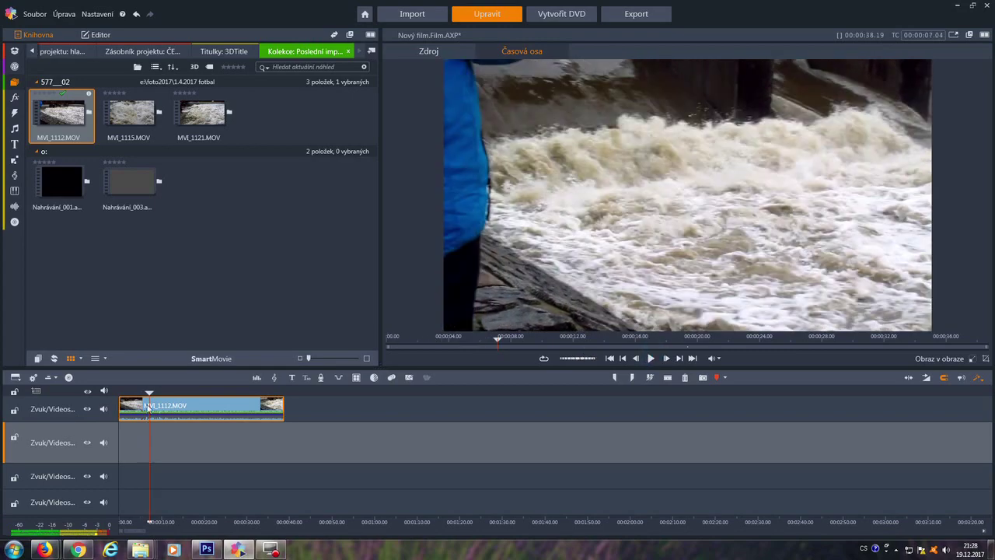
{"action": "left_click_drag", "start_coordinate": [150, 392], "coordinate": [118, 403]}
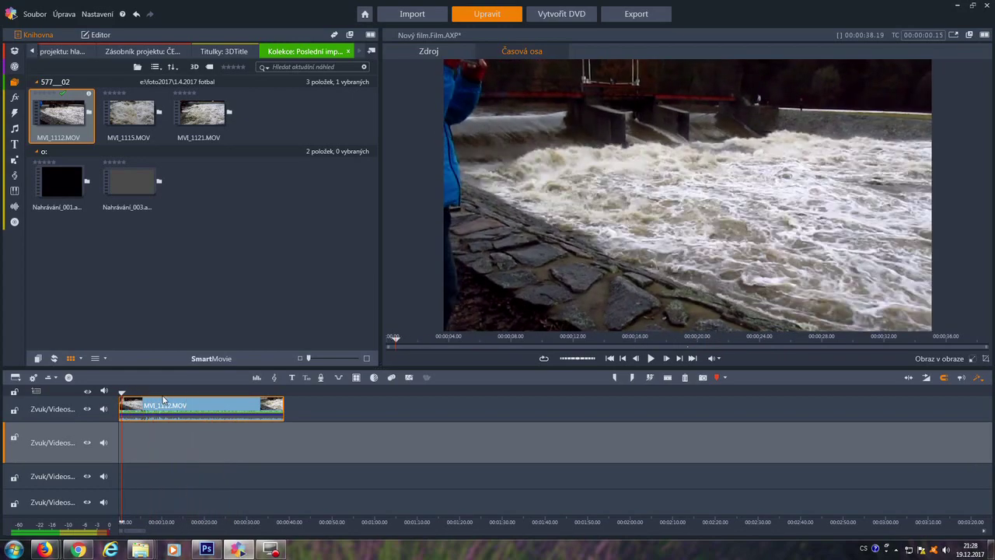
{"action": "left_click", "coordinate": [610, 359]}
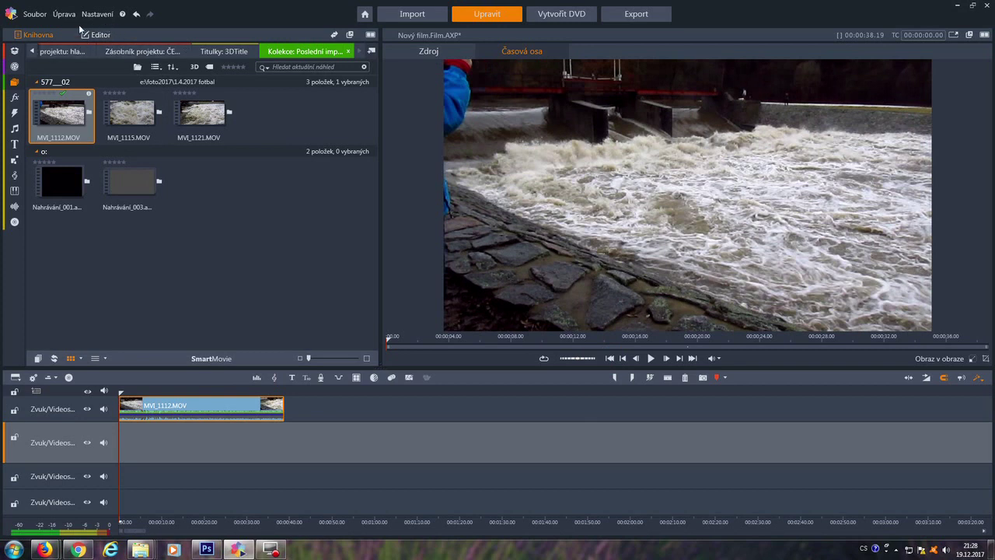
Step: Show the clip's time mapping settings (Mapování času) in a widened editor and set its speed (Rychlost) to 10 %
{"action": "left_click", "coordinate": [101, 36]}
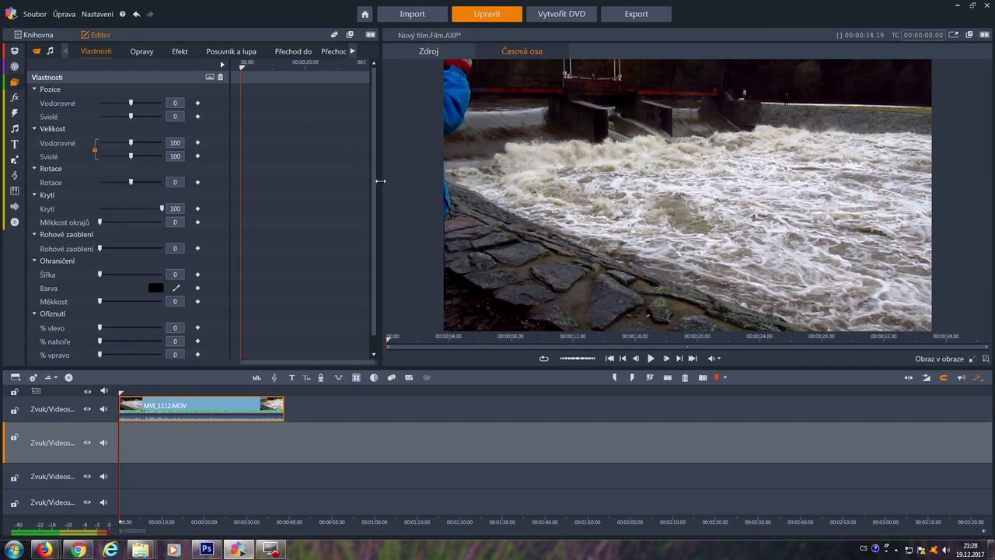
{"action": "left_click_drag", "start_coordinate": [378, 180], "coordinate": [472, 199]}
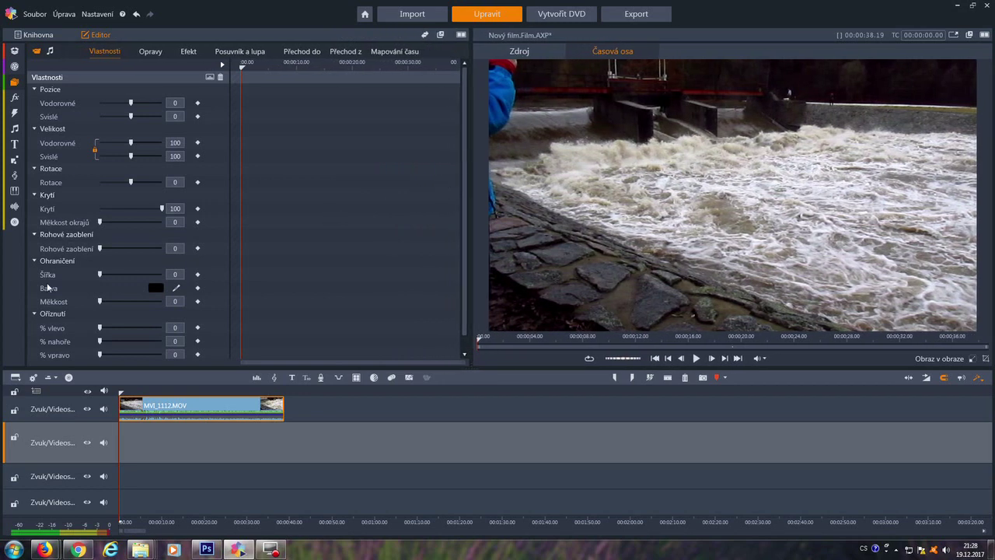
{"action": "left_click", "coordinate": [397, 52]}
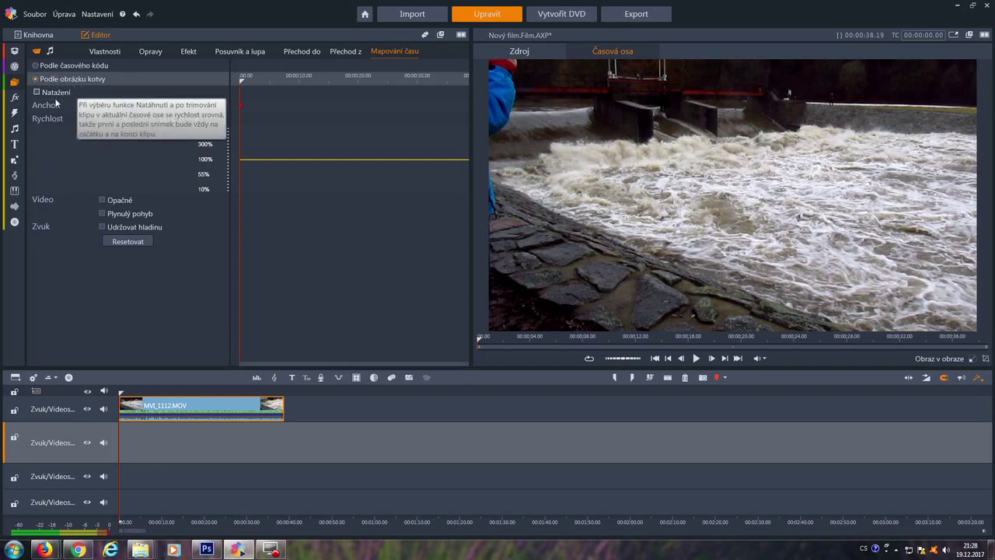
{"action": "mouse_move", "coordinate": [56, 109]}
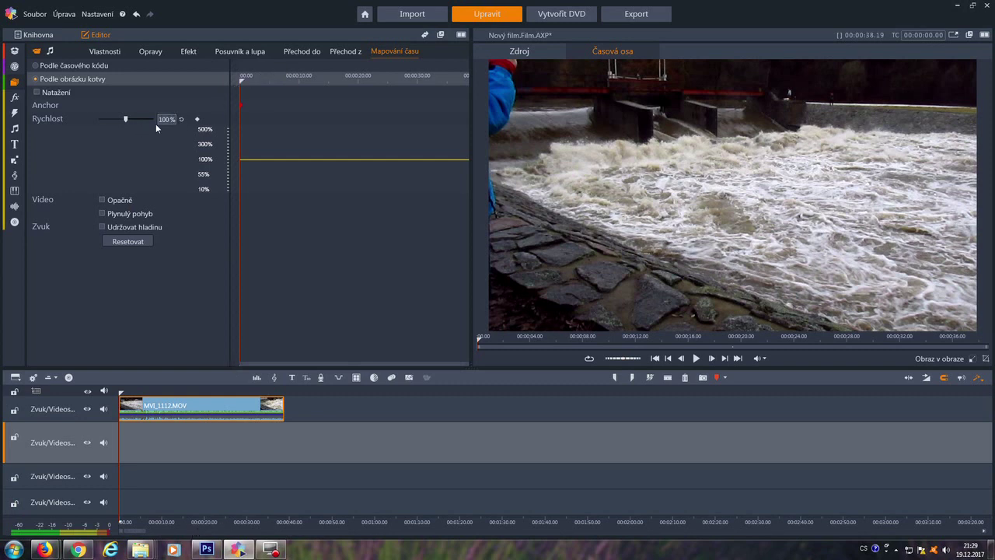
{"action": "left_click_drag", "start_coordinate": [126, 120], "coordinate": [76, 132]}
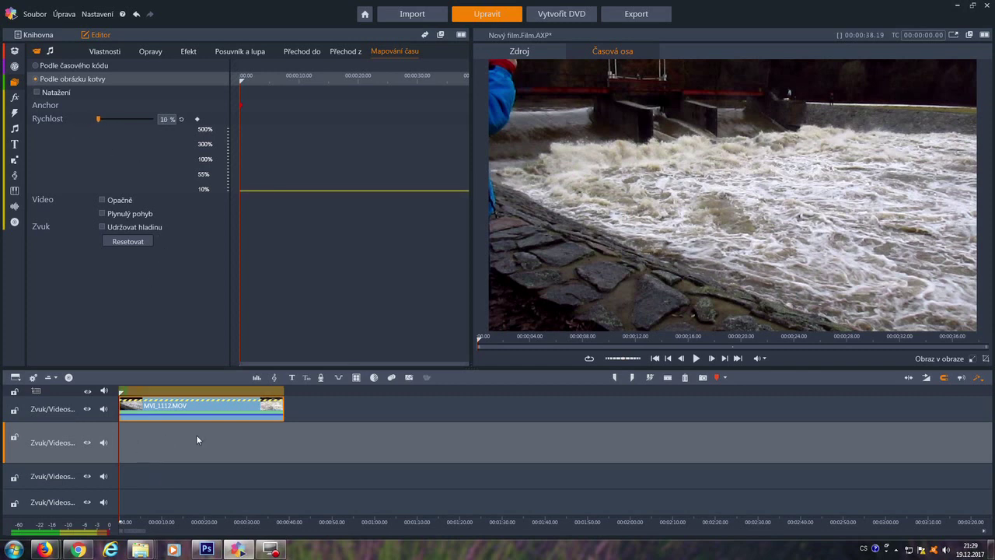
Step: Extend the end of MVI_1112.MOV on the timeline to about 6 minutes 27 seconds
{"action": "left_click_drag", "start_coordinate": [284, 410], "coordinate": [933, 433]}
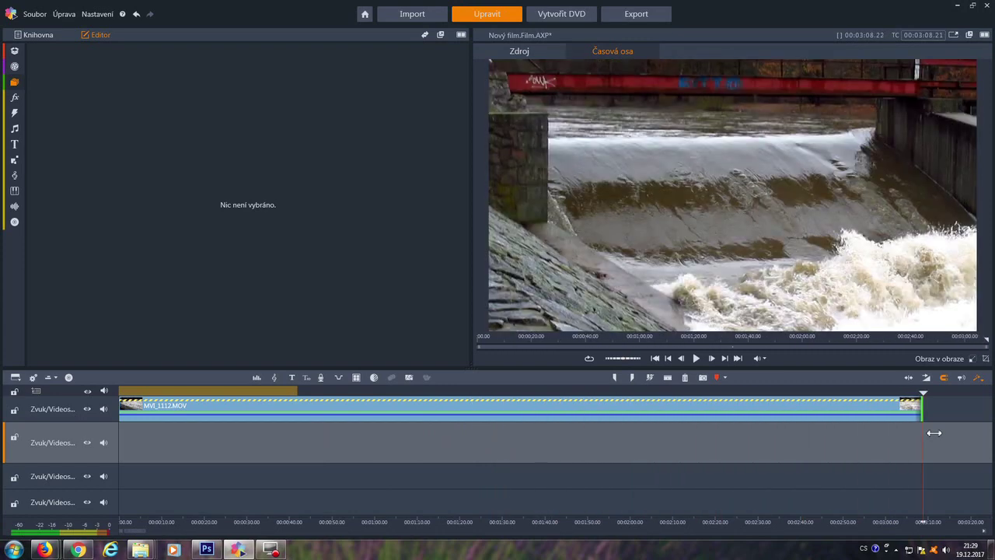
{"action": "left_click_drag", "start_coordinate": [908, 488], "coordinate": [904, 488]}
{"action": "left_click_drag", "start_coordinate": [867, 521], "coordinate": [530, 468]}
{"action": "left_click_drag", "start_coordinate": [467, 416], "coordinate": [823, 424]}
{"action": "left_click", "coordinate": [14, 222]}
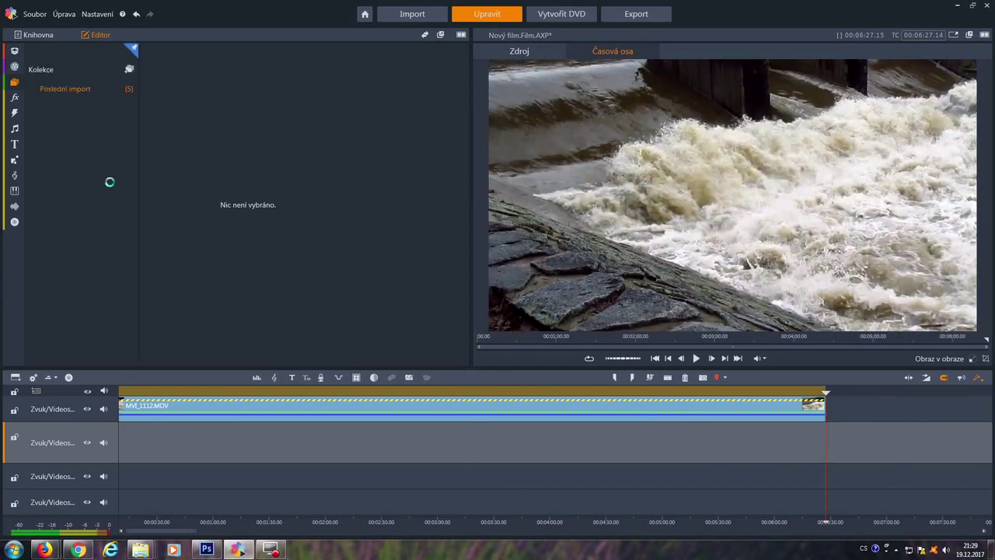
Step: Play the slowed-down clip from the beginning of the timeline twice to check the slow motion
{"action": "left_click", "coordinate": [667, 378]}
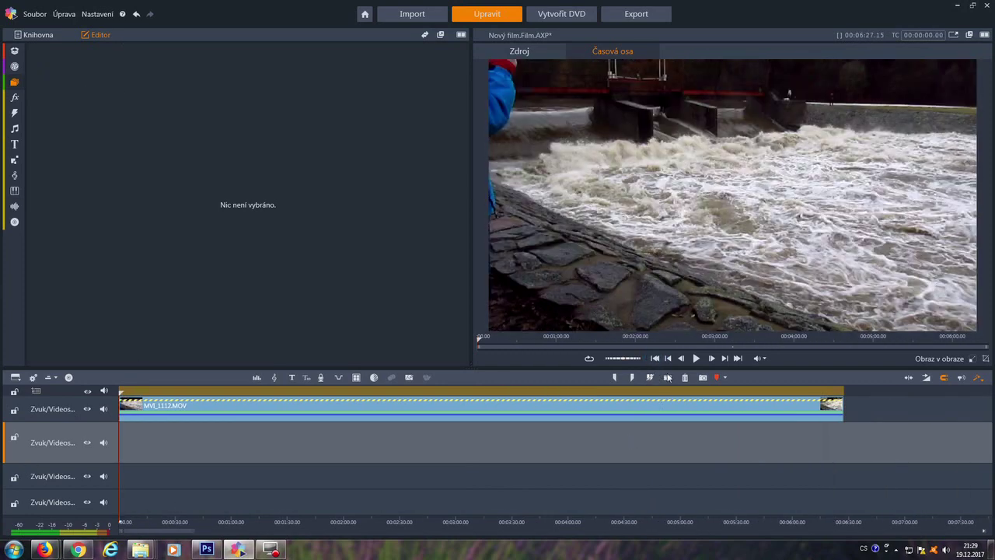
{"action": "left_click", "coordinate": [696, 358]}
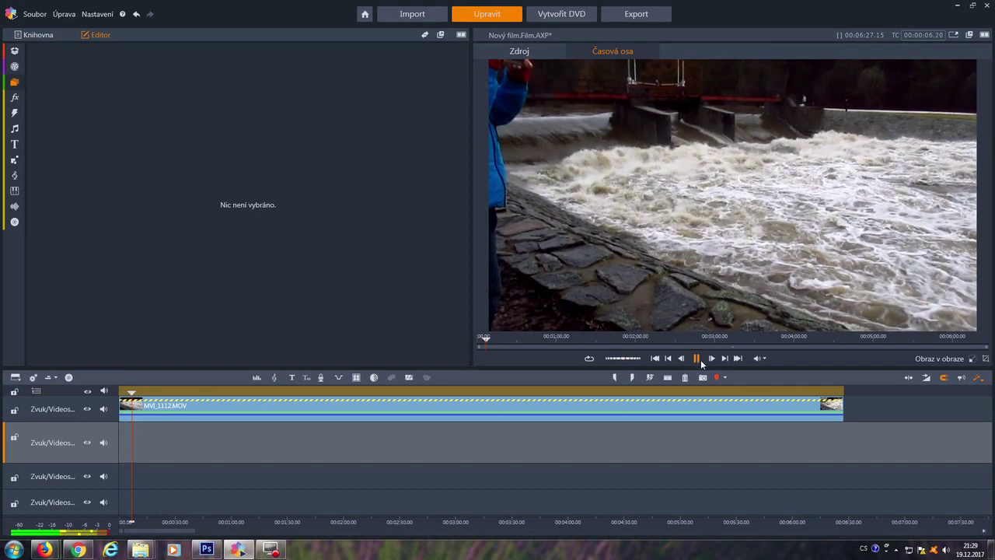
{"action": "left_click", "coordinate": [701, 362]}
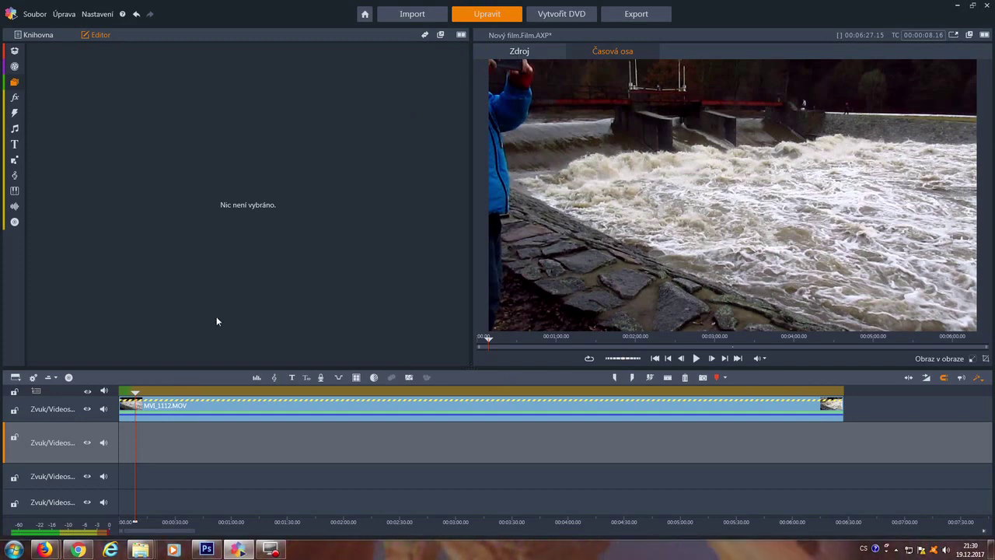
{"action": "left_click", "coordinate": [654, 357]}
{"action": "left_click", "coordinate": [696, 358]}
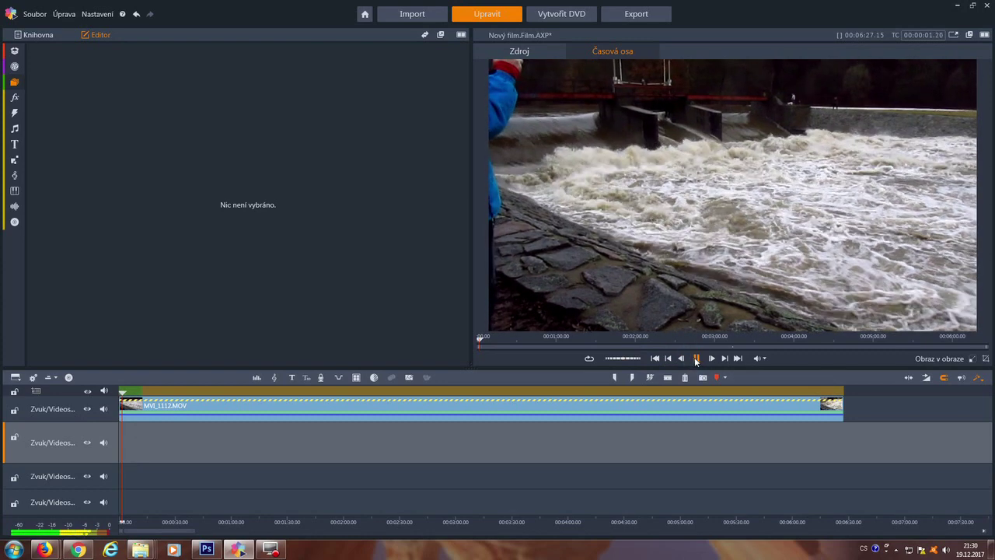
{"action": "left_click", "coordinate": [695, 358]}
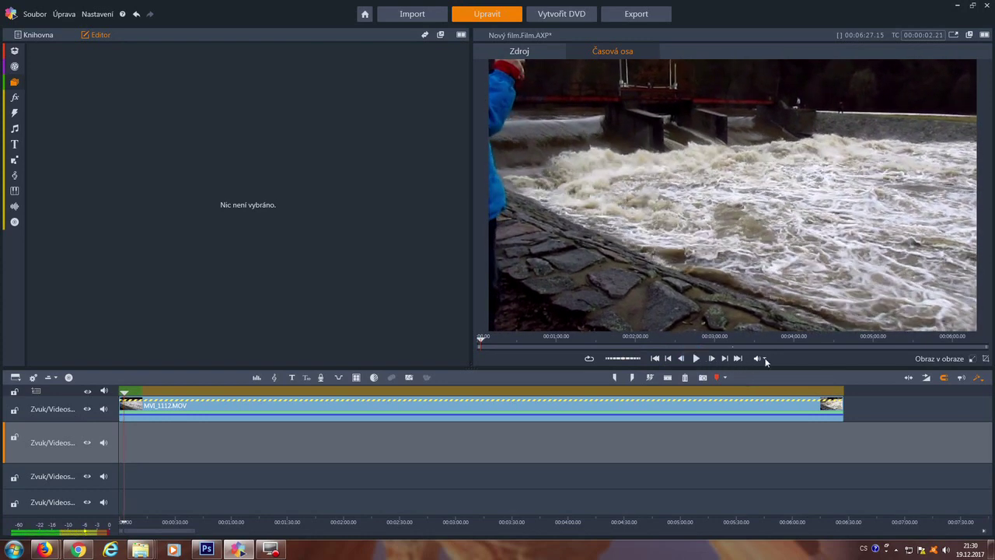
Step: Mute the preview sound and reset the speed of MVI_1112.MOV to 100 %
{"action": "left_click", "coordinate": [758, 357]}
{"action": "left_click", "coordinate": [156, 409]}
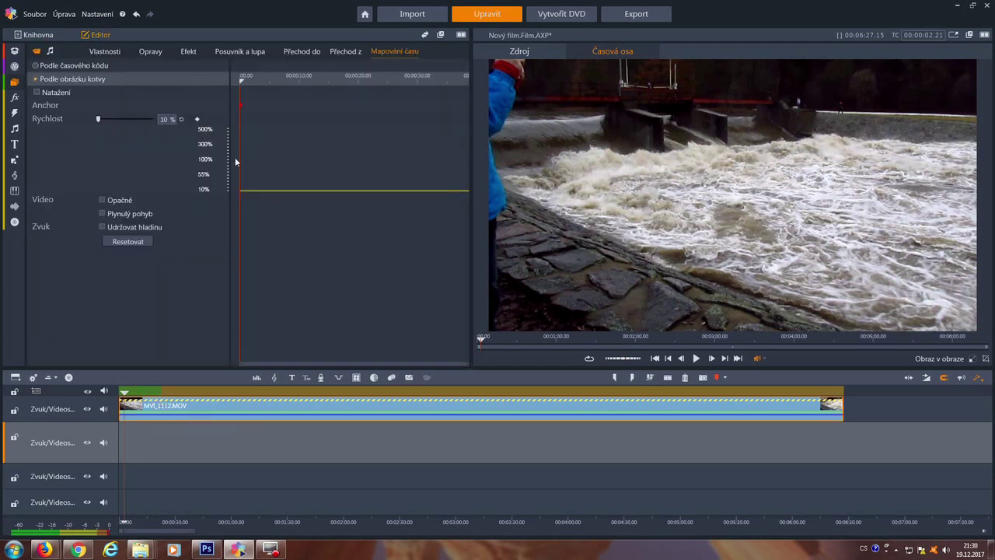
{"action": "left_click", "coordinate": [182, 120]}
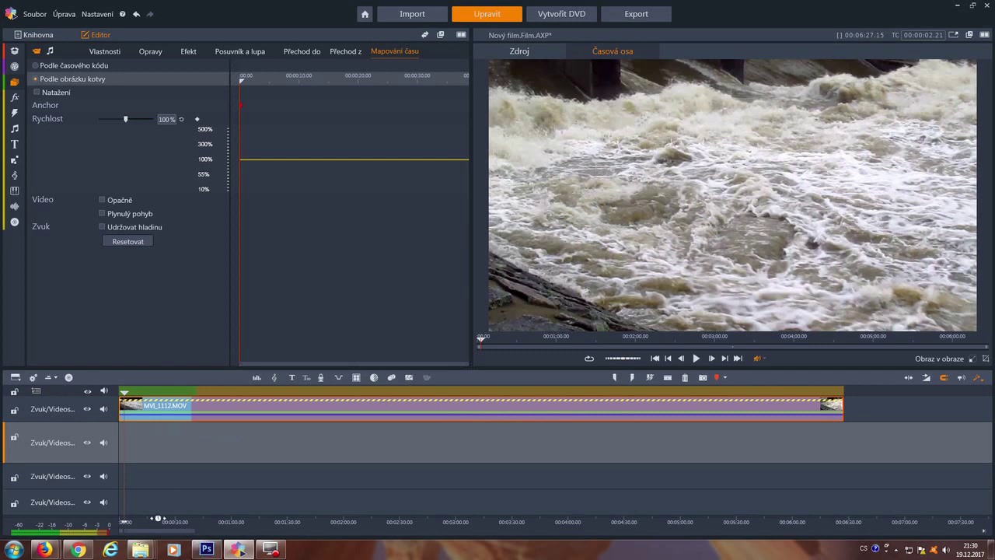
Step: Turn on reverse playback (Opačně) for the clip's video, scrub through it and play it from the start
{"action": "left_click_drag", "start_coordinate": [152, 520], "coordinate": [241, 510]}
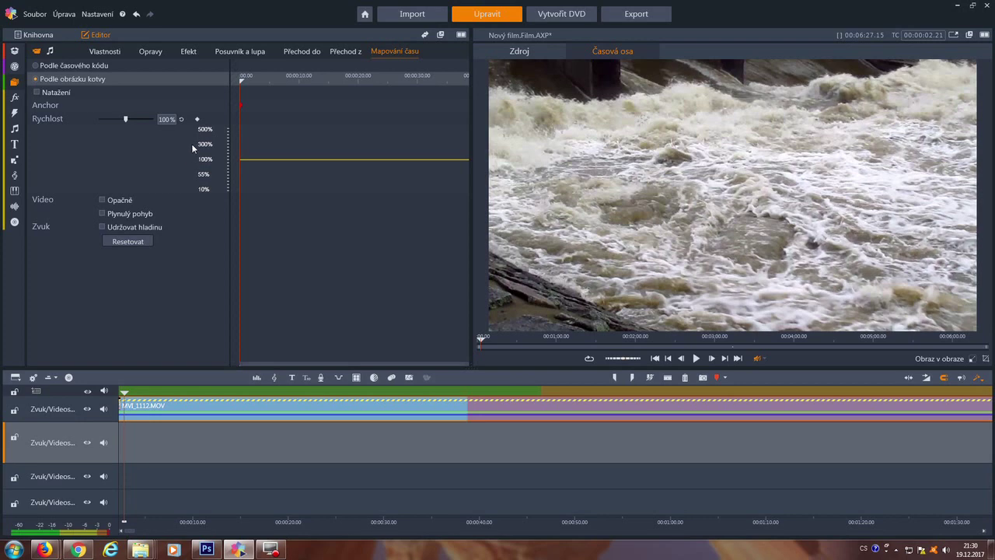
{"action": "left_click", "coordinate": [102, 199]}
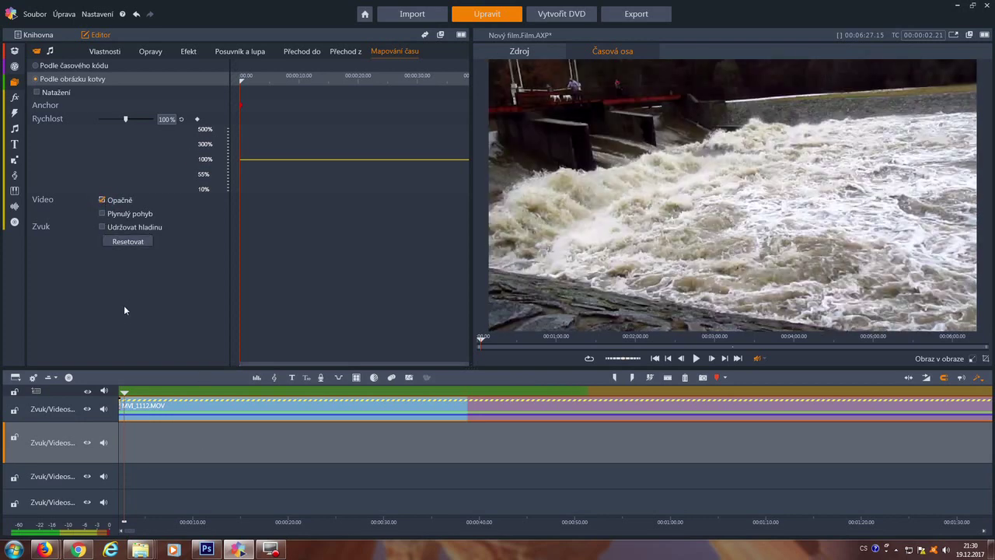
{"action": "left_click_drag", "start_coordinate": [124, 393], "coordinate": [270, 393]}
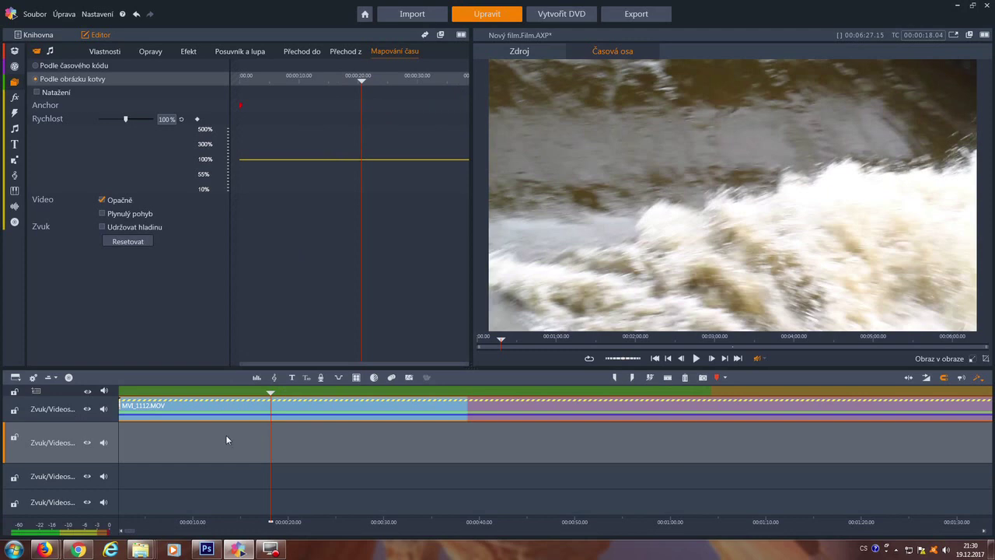
{"action": "left_click_drag", "start_coordinate": [272, 393], "coordinate": [397, 401]}
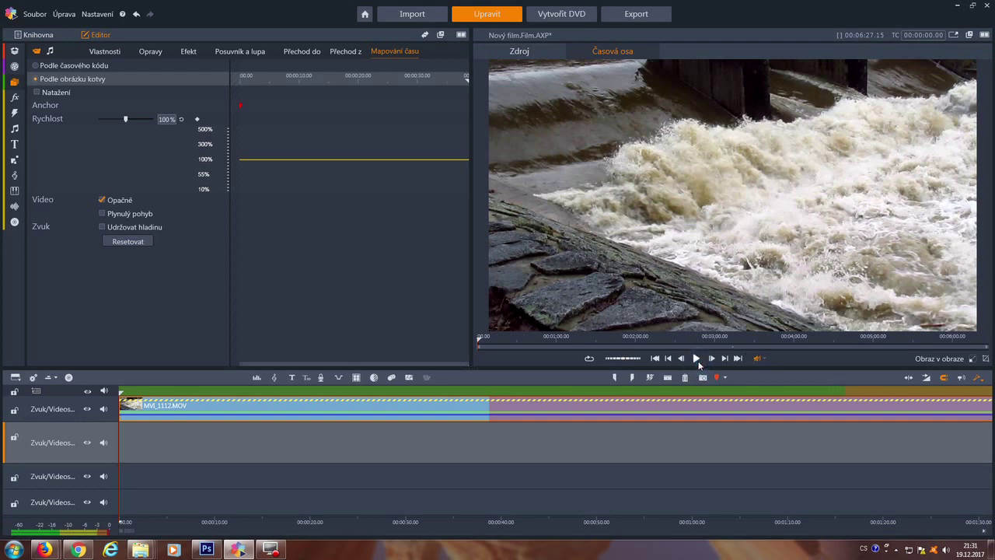
{"action": "left_click", "coordinate": [697, 359]}
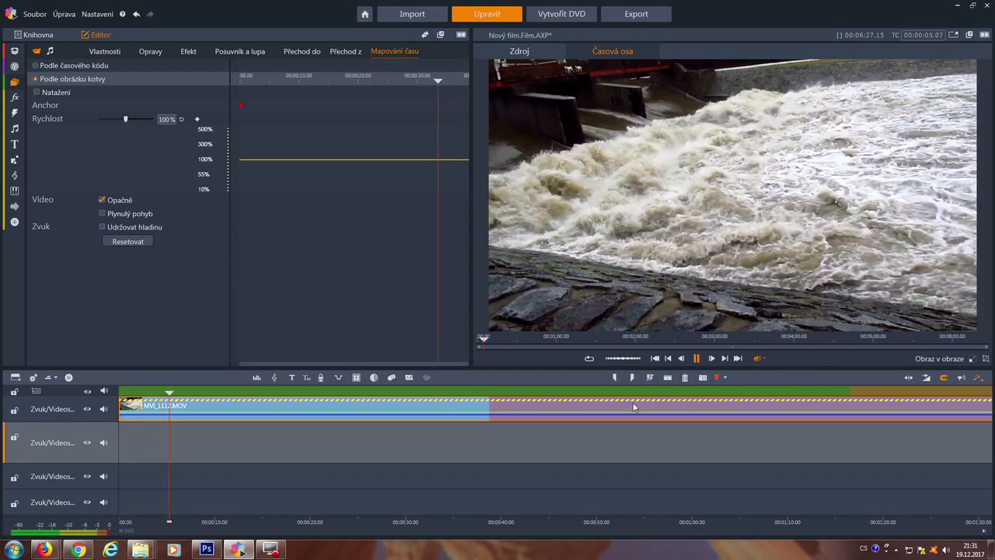
{"action": "left_click", "coordinate": [697, 358]}
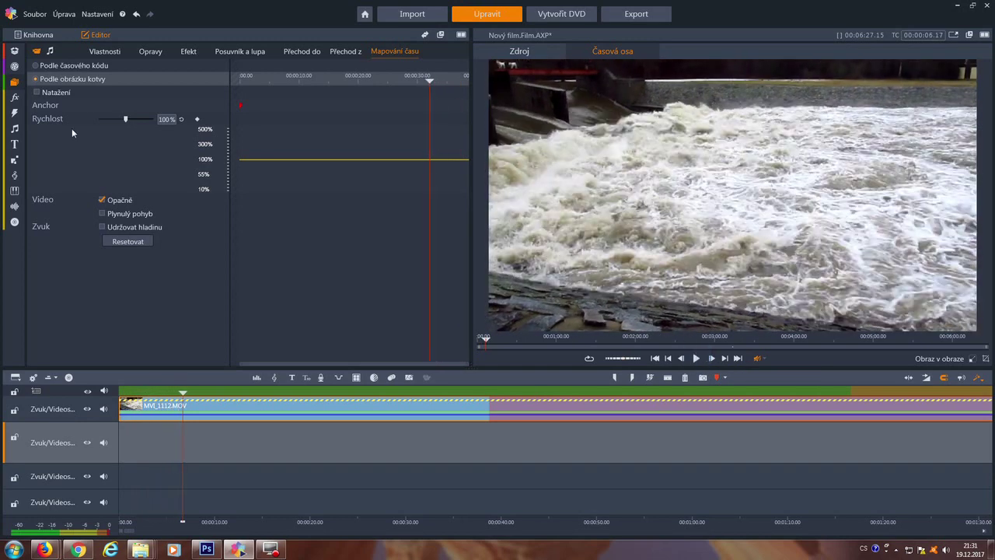
Step: Turn off reverse playback and enable speed keyframing at the clip's first frame
{"action": "left_click", "coordinate": [102, 200]}
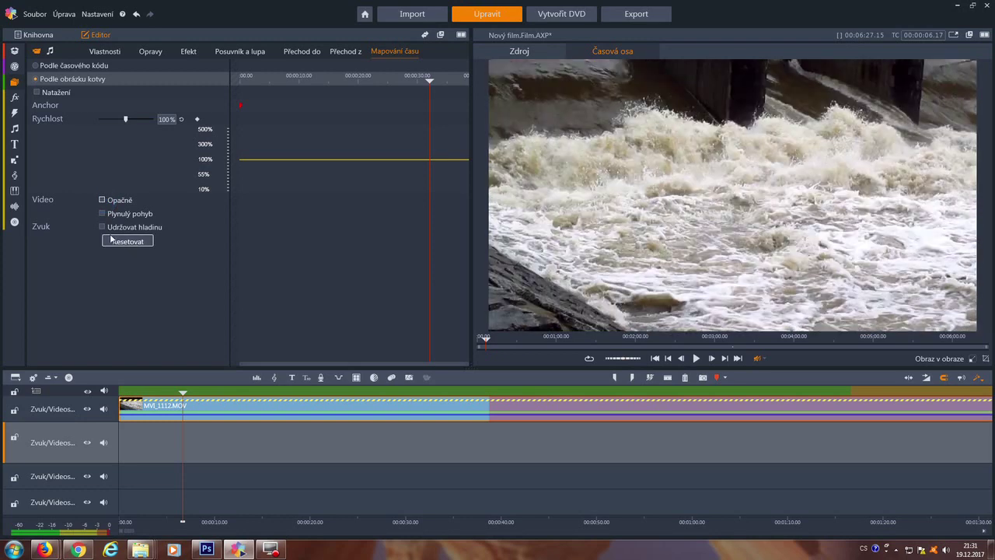
{"action": "mouse_move", "coordinate": [432, 82]}
{"action": "left_mouse_down"}
{"action": "mouse_move", "coordinate": [368, 80]}
{"action": "mouse_move", "coordinate": [241, 145]}
{"action": "mouse_move", "coordinate": [257, 147]}
{"action": "mouse_move", "coordinate": [230, 151]}
{"action": "left_mouse_up"}
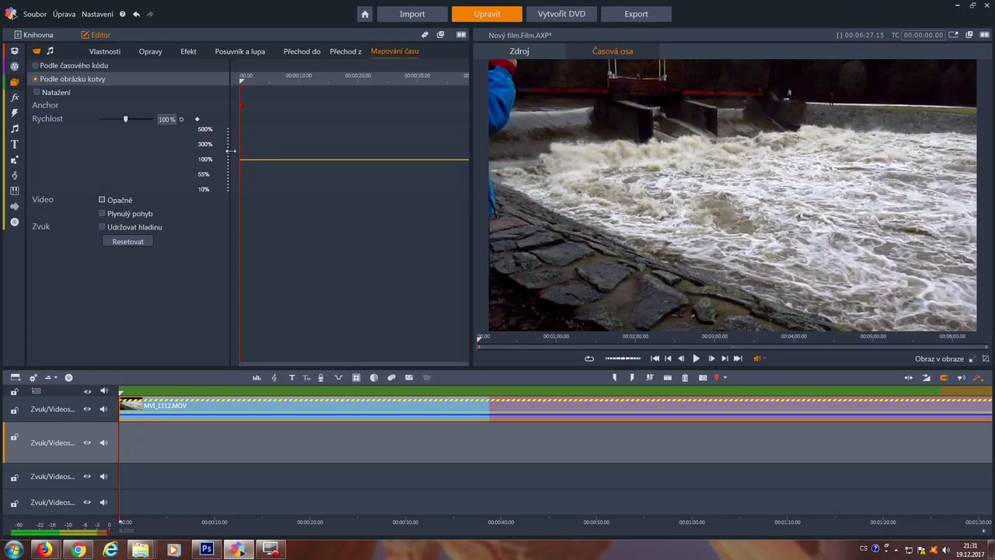
{"action": "left_click", "coordinate": [198, 120]}
Step: Add speed keyframes of 61 % at about 4.5 seconds and 153 % at about 12 seconds on the timeline
{"action": "left_click_drag", "start_coordinate": [241, 86], "coordinate": [266, 94]}
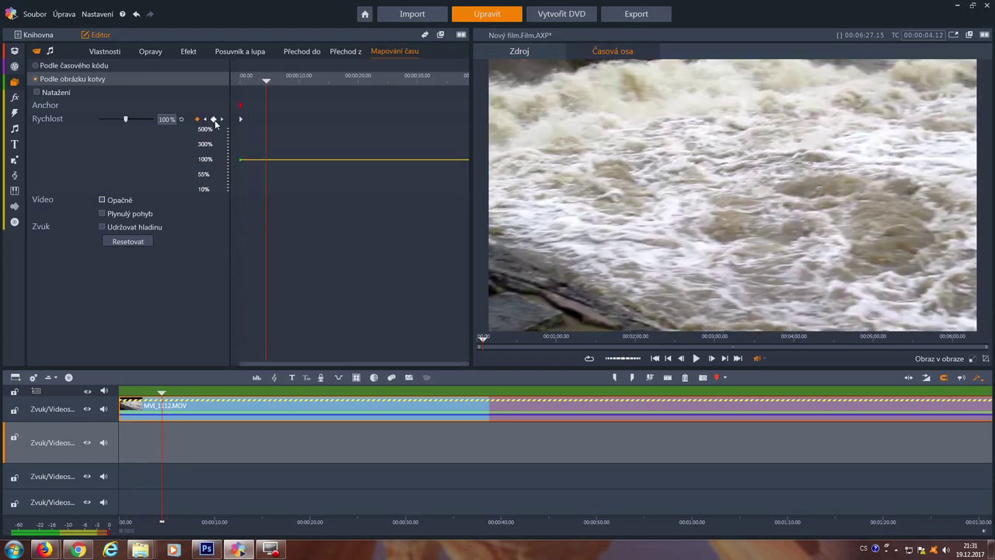
{"action": "left_click", "coordinate": [215, 121]}
{"action": "left_click_drag", "start_coordinate": [125, 119], "coordinate": [107, 121]}
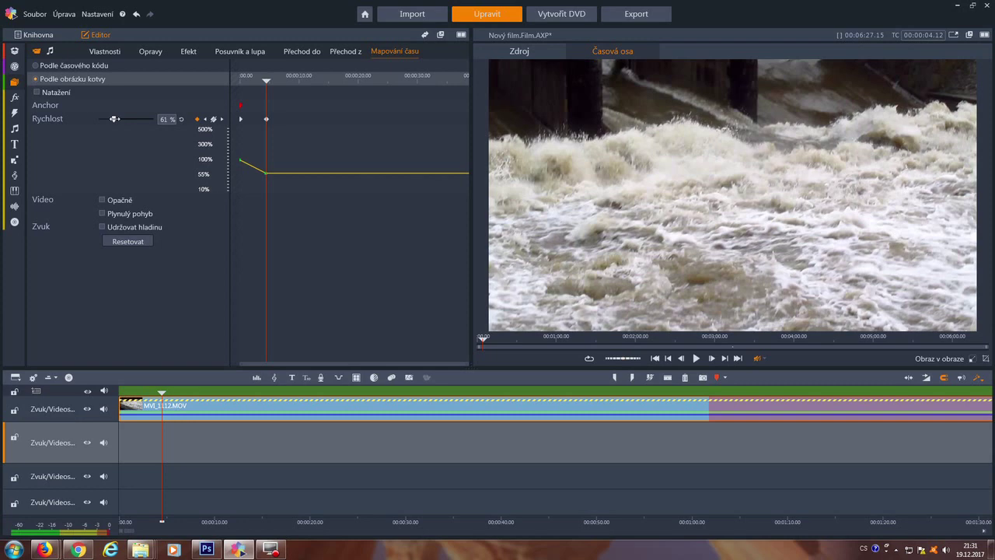
{"action": "left_click_drag", "start_coordinate": [265, 81], "coordinate": [289, 80]}
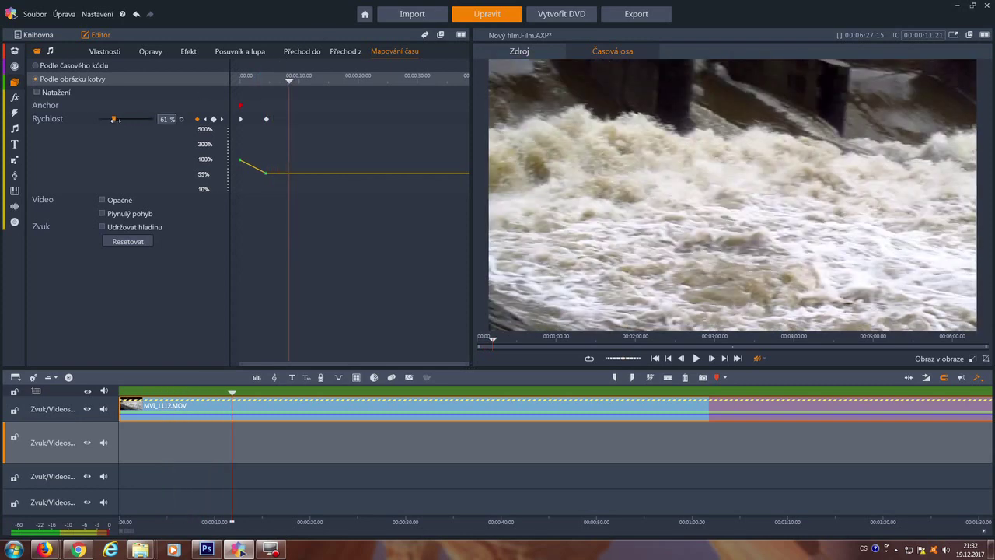
{"action": "left_click_drag", "start_coordinate": [116, 119], "coordinate": [154, 124]}
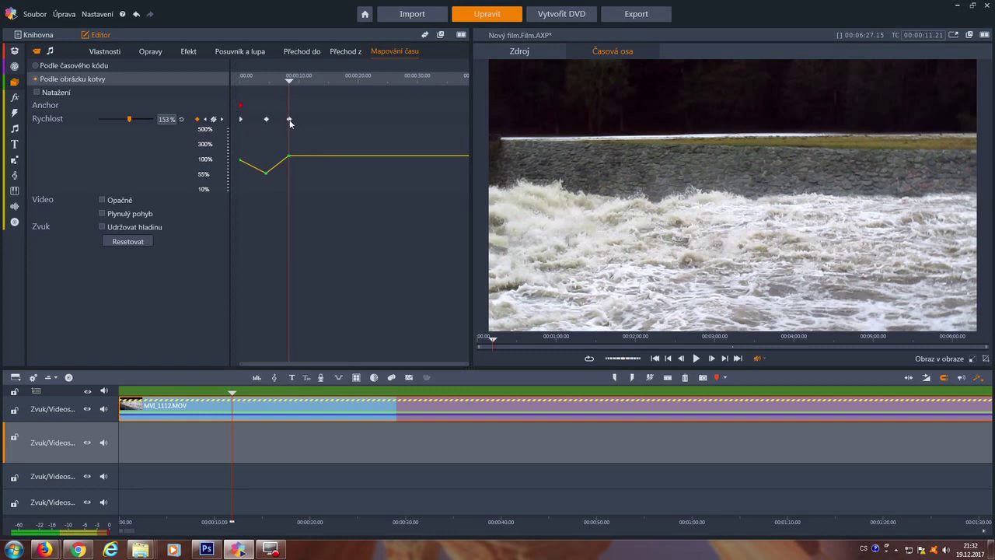
Step: Step back through the speed keyframes to the 61 % one and delete it
{"action": "left_click", "coordinate": [205, 120]}
{"action": "left_click", "coordinate": [205, 120]}
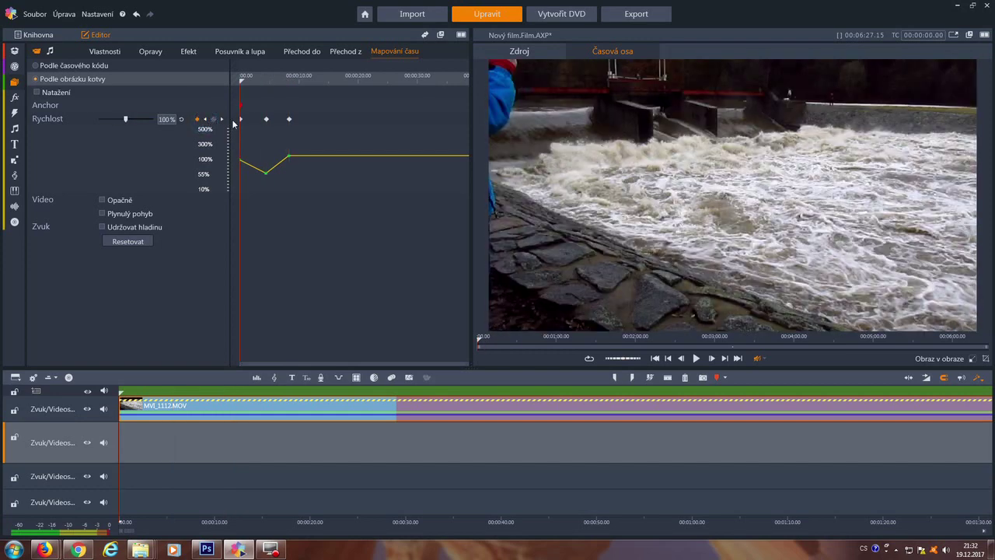
{"action": "left_click", "coordinate": [222, 120]}
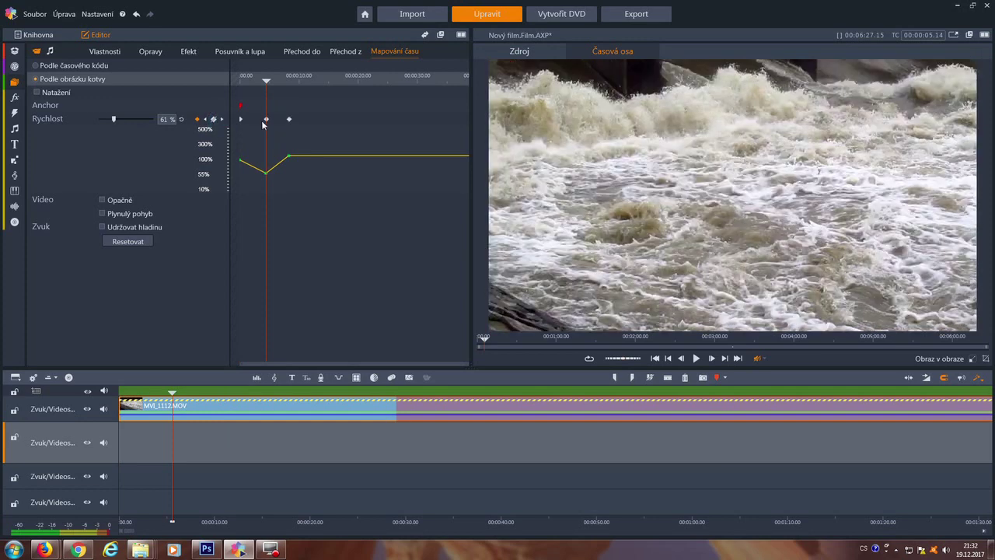
{"action": "left_click", "coordinate": [215, 120]}
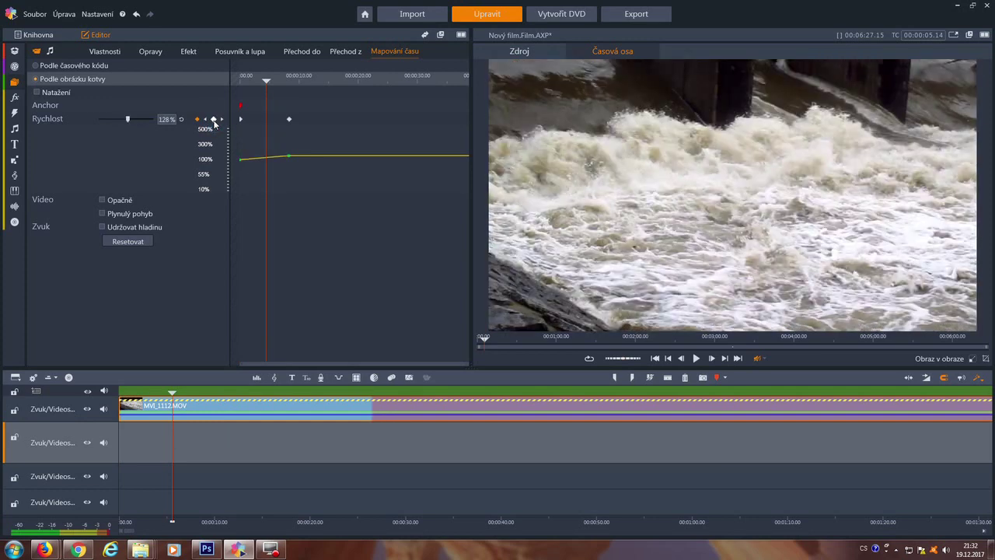
Step: Insert a 272 % speed keyframe between the two existing ones, and recreate the last keyframe at 272 %
{"action": "left_click", "coordinate": [215, 120]}
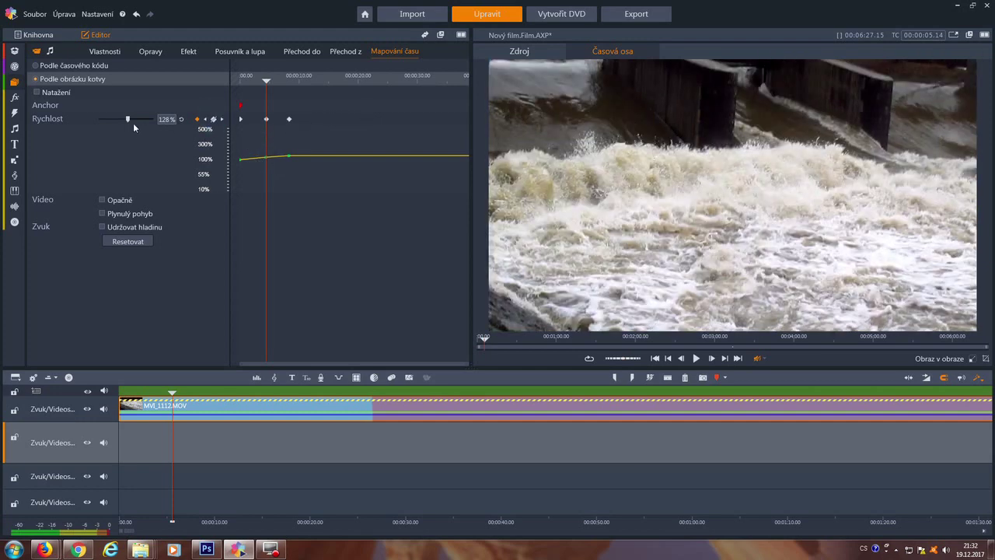
{"action": "left_click_drag", "start_coordinate": [129, 119], "coordinate": [143, 120]}
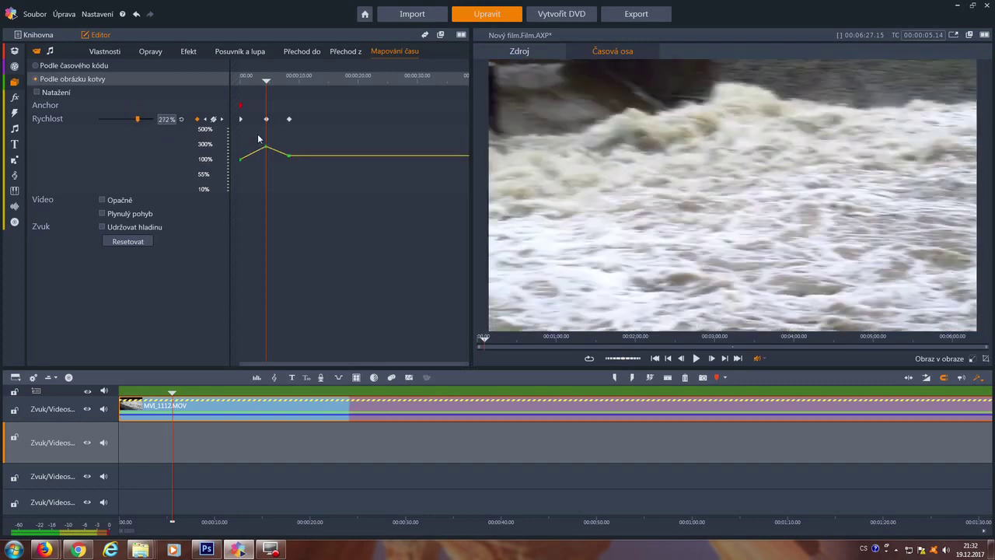
{"action": "left_click", "coordinate": [221, 119]}
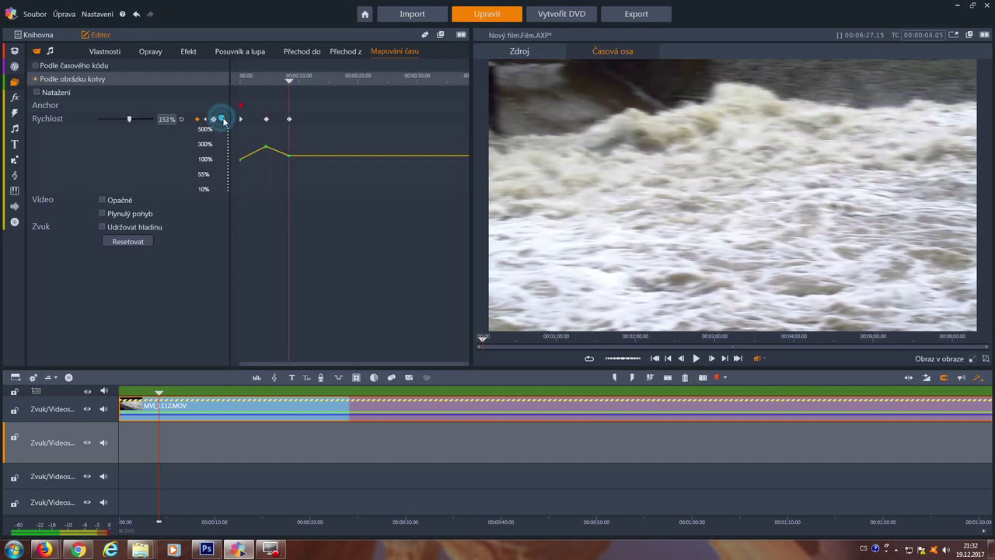
{"action": "left_click", "coordinate": [215, 120]}
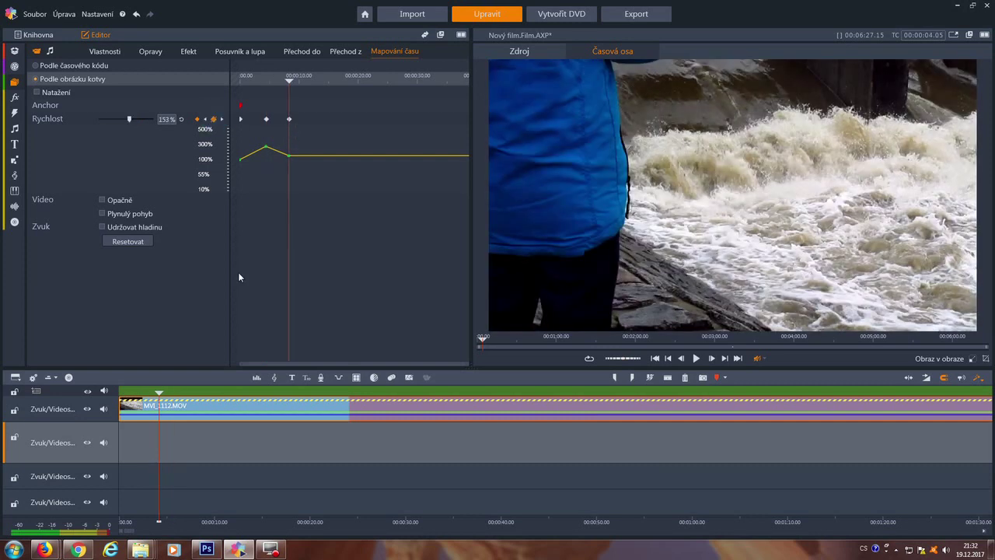
{"action": "left_click", "coordinate": [214, 119]}
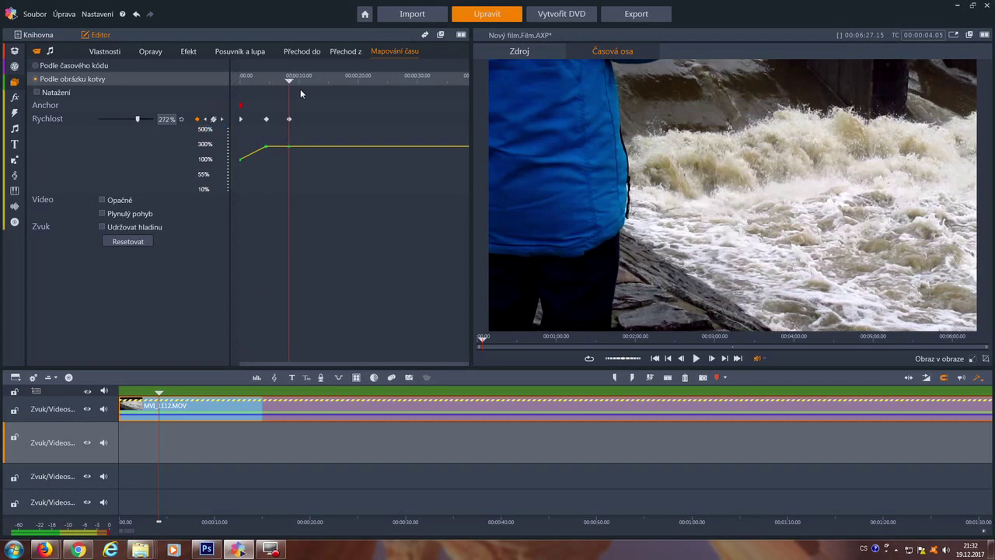
Step: Add an 83 % speed keyframe at about 19 seconds on the clip's keyframe timeline
{"action": "left_click_drag", "start_coordinate": [288, 83], "coordinate": [353, 93]}
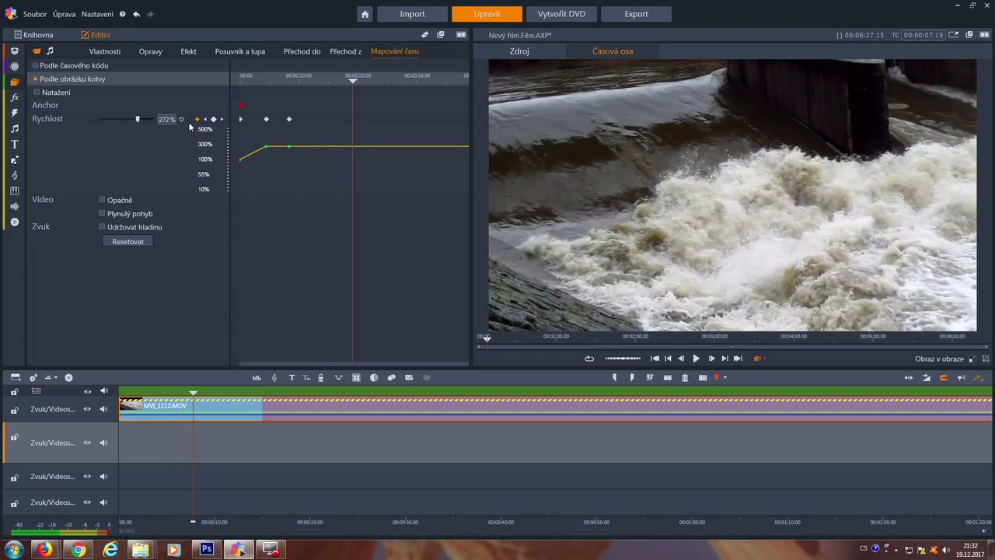
{"action": "left_click_drag", "start_coordinate": [137, 119], "coordinate": [109, 119]}
{"action": "key", "text": "ctrl+z"}
{"action": "left_click_drag", "start_coordinate": [139, 119], "coordinate": [113, 119]}
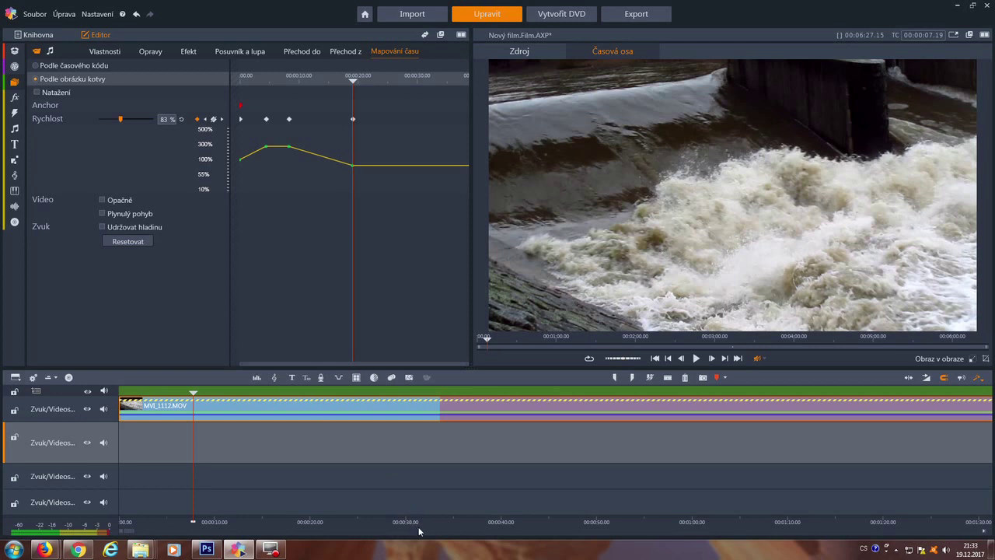
Step: Trim the clip's empty end back to about 33 seconds and play the variable-speed result from the start
{"action": "left_click_drag", "start_coordinate": [422, 526], "coordinate": [255, 529]}
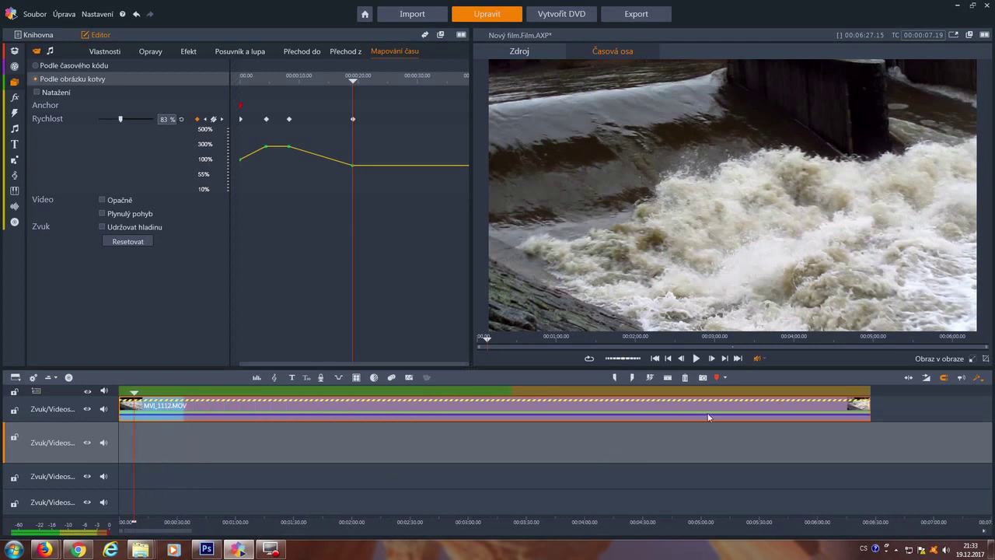
{"action": "left_click_drag", "start_coordinate": [866, 417], "coordinate": [183, 422]}
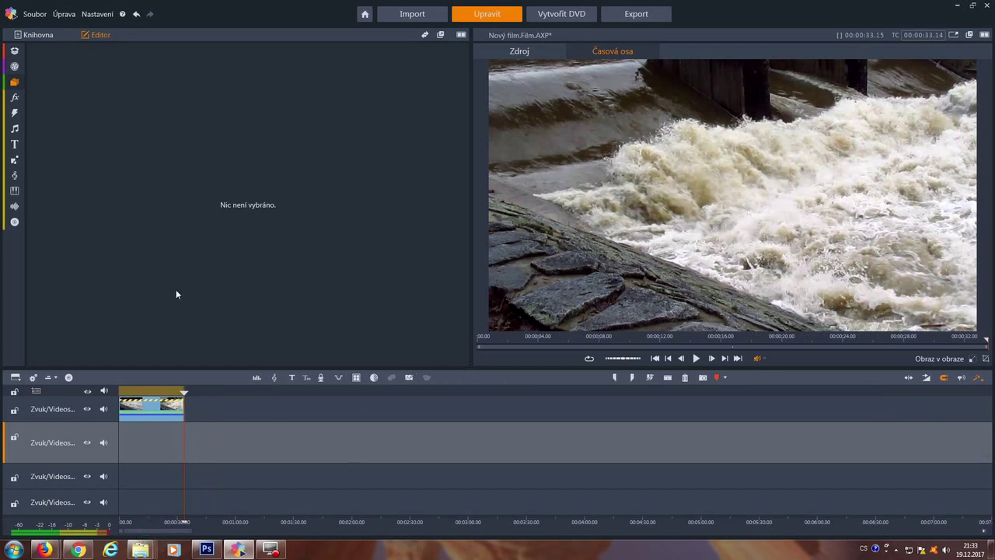
{"action": "key", "text": "Home"}
{"action": "left_click", "coordinate": [697, 363]}
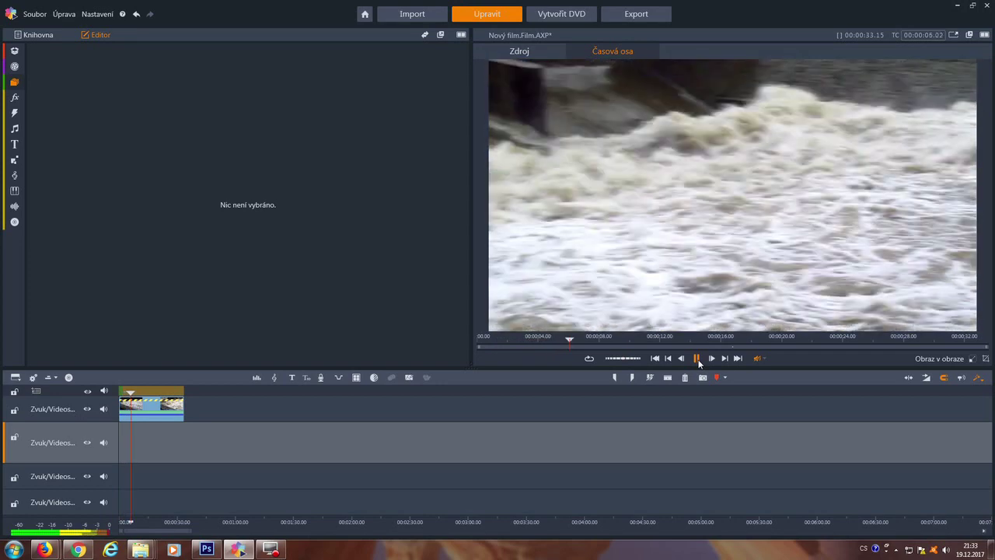
{"action": "left_click", "coordinate": [697, 359]}
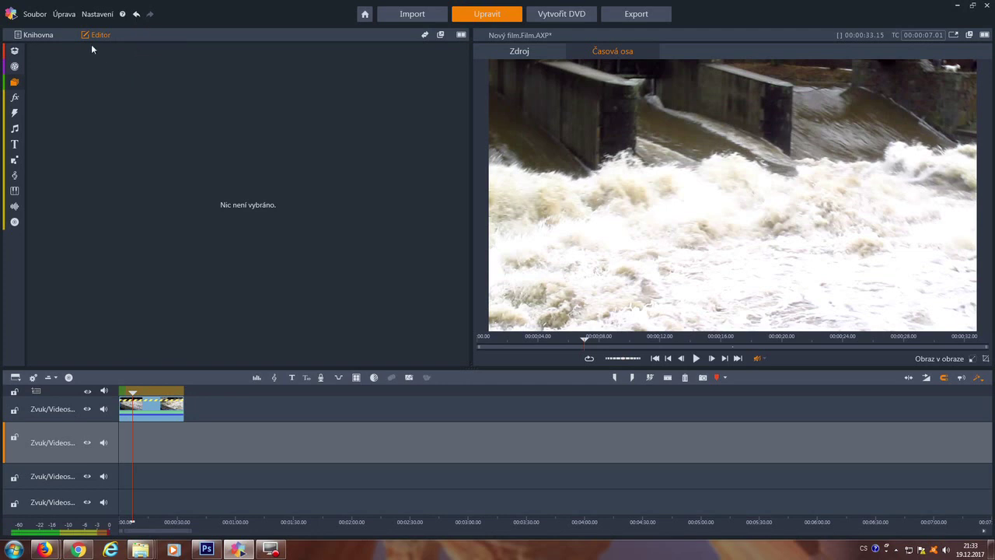
Step: Open the clip's speed control settings for viewing and close them without applying changes
{"action": "right_click", "coordinate": [149, 409]}
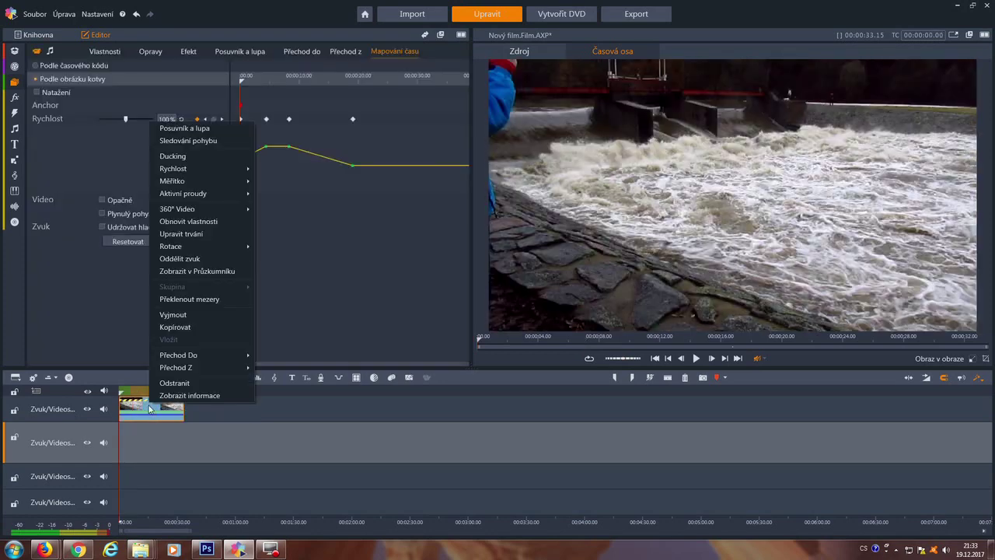
{"action": "mouse_move", "coordinate": [211, 168]}
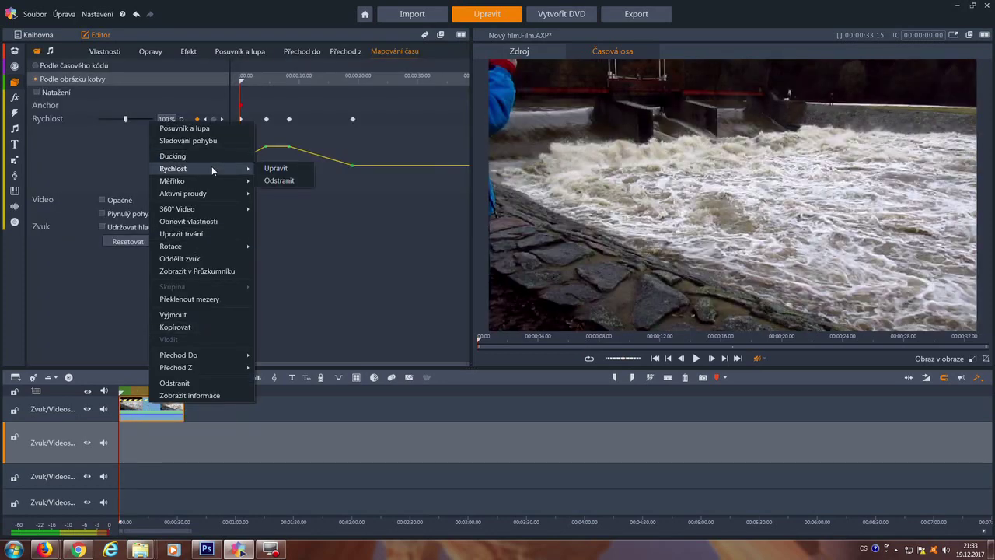
{"action": "left_click", "coordinate": [291, 168]}
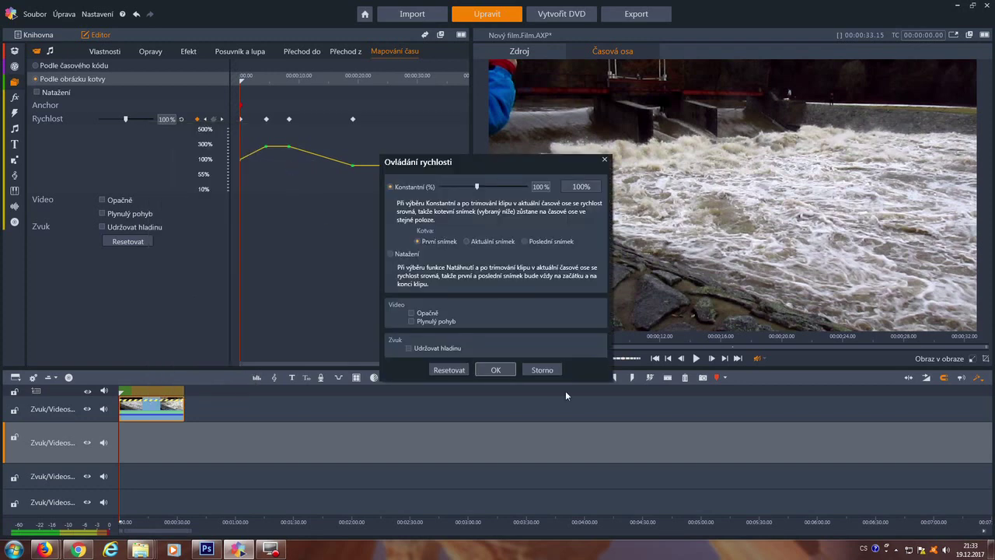
{"action": "left_click", "coordinate": [541, 370]}
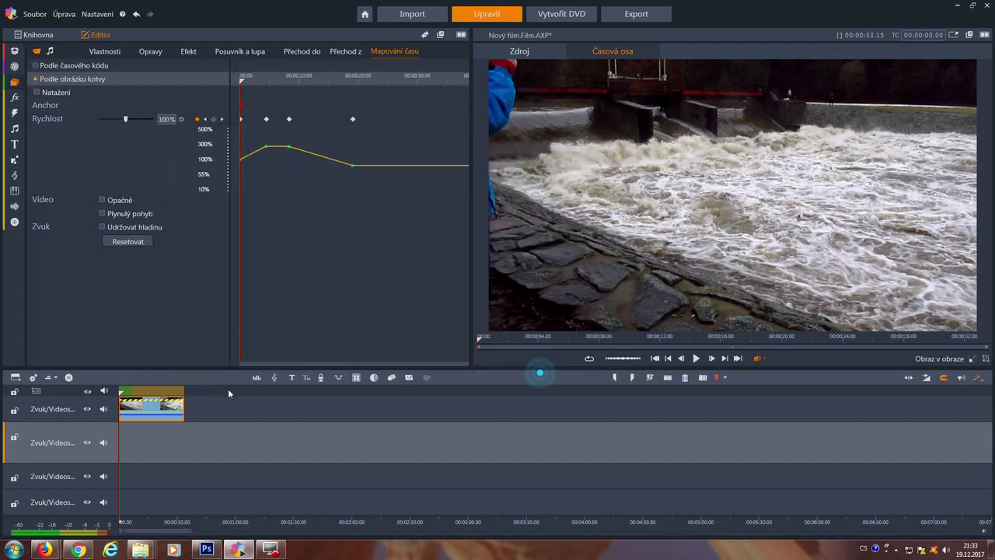
Step: Remove the speed changes from the clip on the timeline
{"action": "right_click", "coordinate": [177, 410]}
{"action": "mouse_move", "coordinate": [222, 174]}
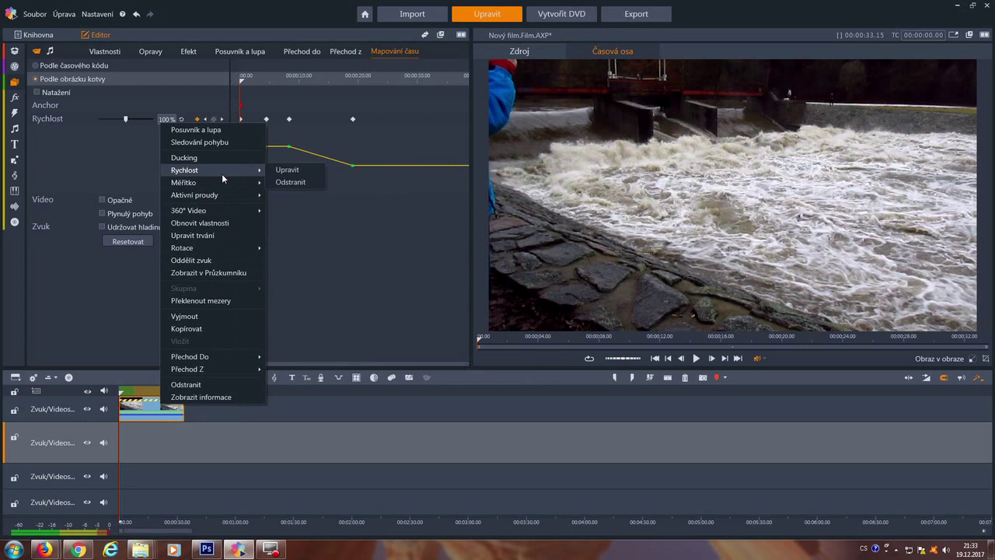
{"action": "left_click", "coordinate": [300, 183]}
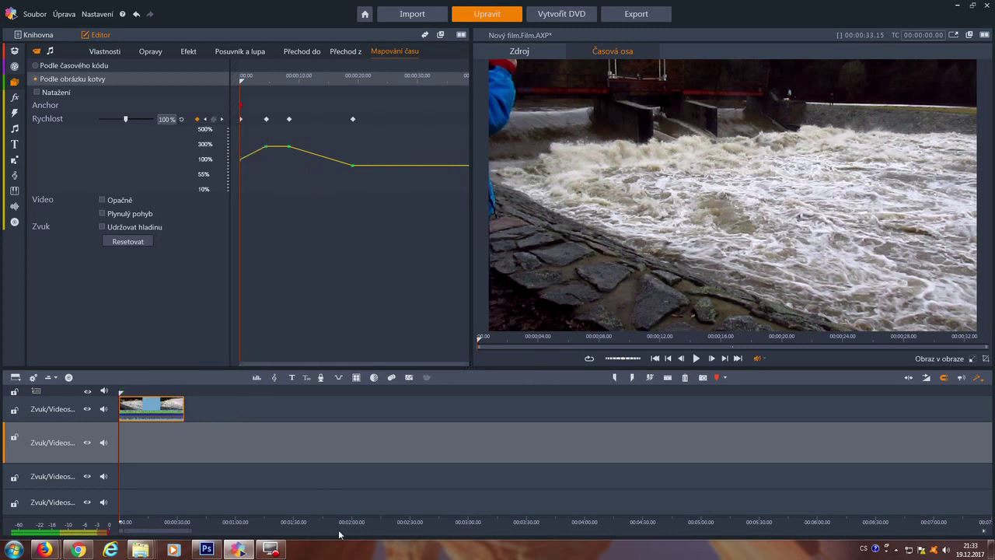
Step: Apply a constant speed slightly above 100 % to the clip through its speed settings and deselect it
{"action": "right_click", "coordinate": [160, 412]}
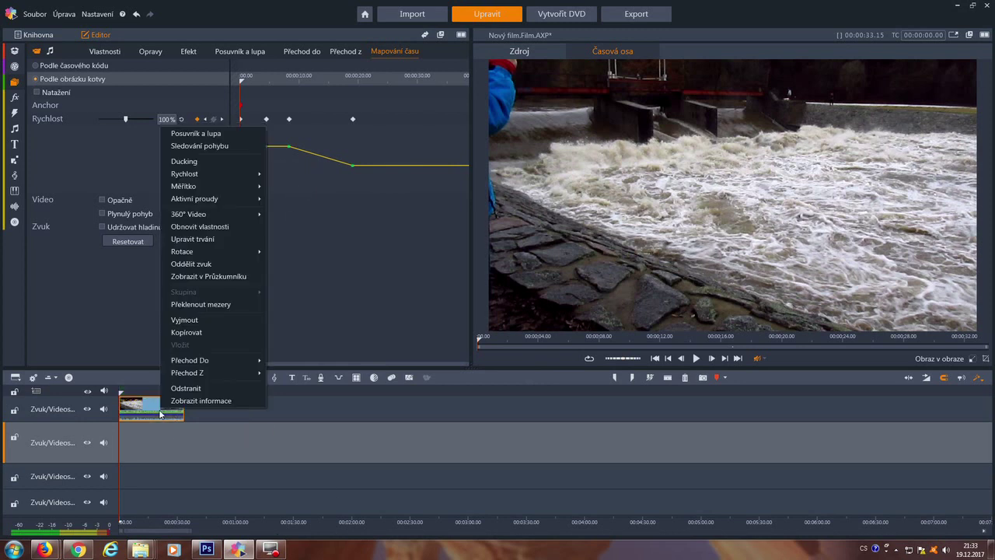
{"action": "left_click", "coordinate": [221, 173]}
{"action": "left_click", "coordinate": [287, 173]}
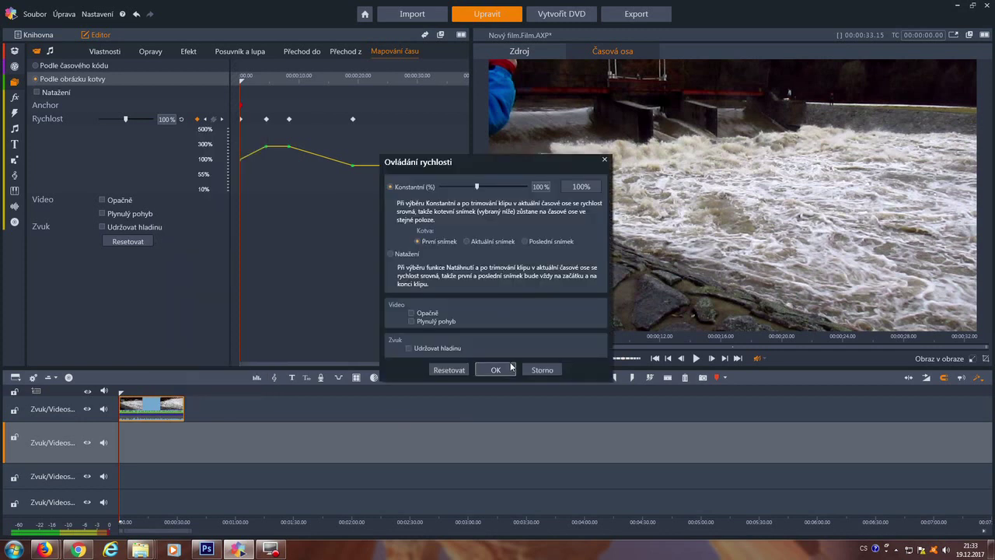
{"action": "left_click_drag", "start_coordinate": [480, 188], "coordinate": [494, 191]}
{"action": "left_click", "coordinate": [497, 369]}
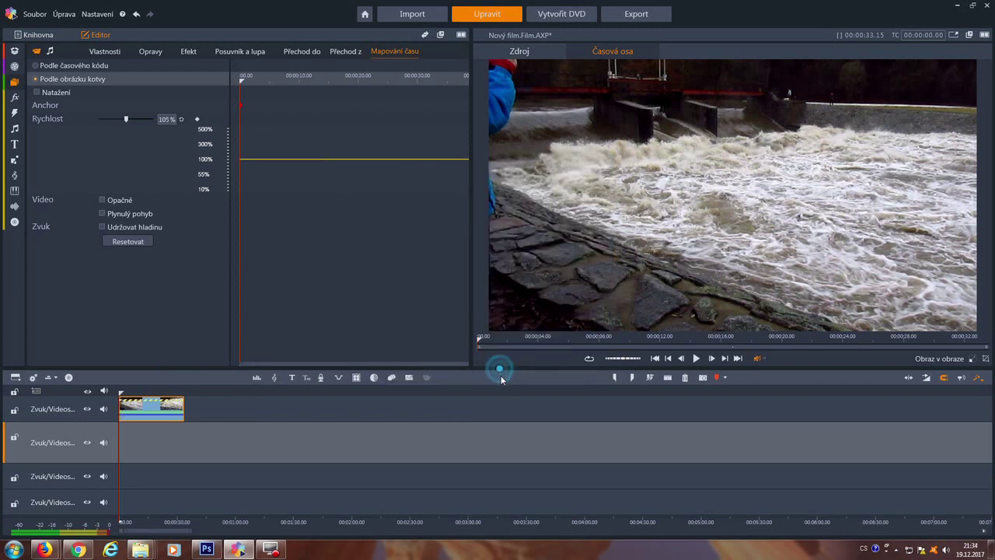
{"action": "left_click", "coordinate": [229, 409]}
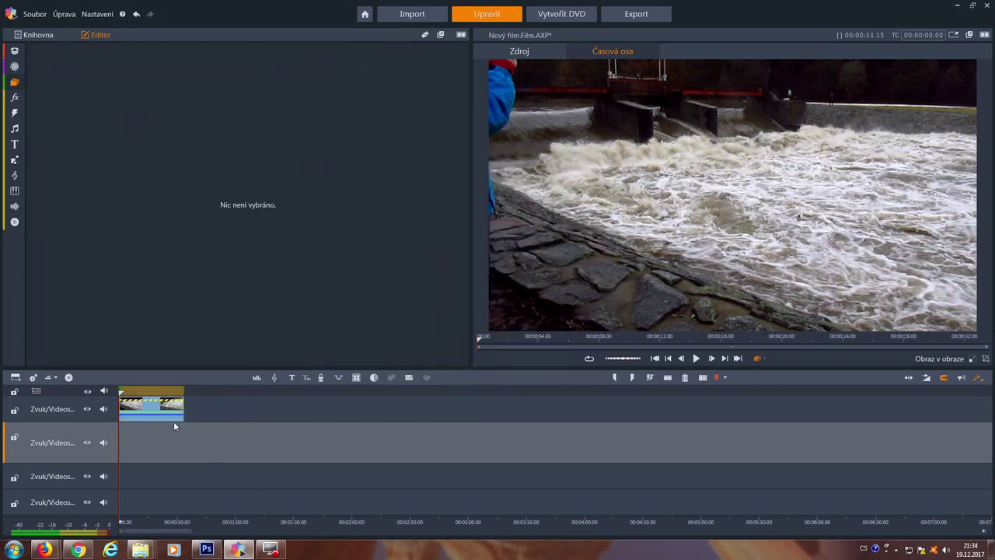
Step: Create a new film project without saving the changes to the current one
{"action": "left_click", "coordinate": [34, 14]}
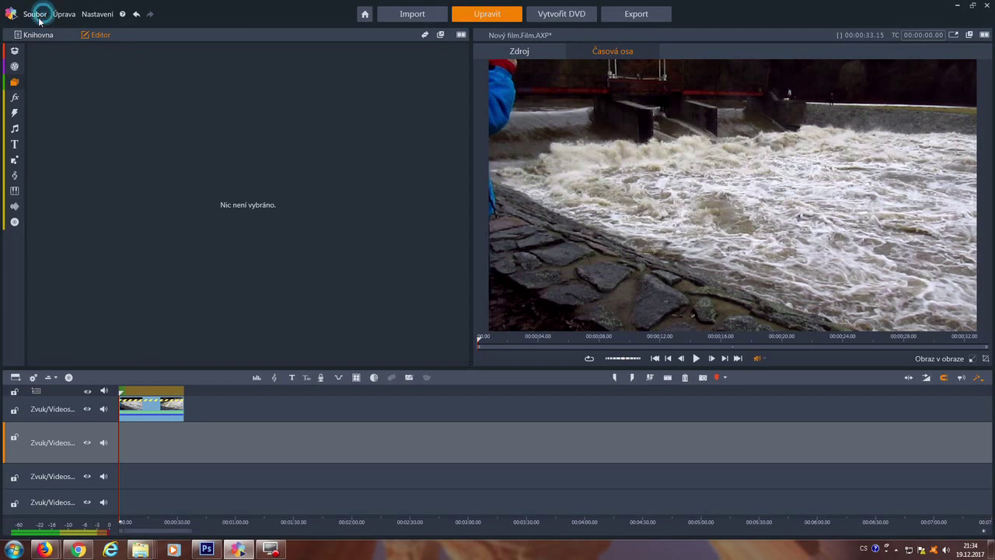
{"action": "left_click", "coordinate": [45, 28]}
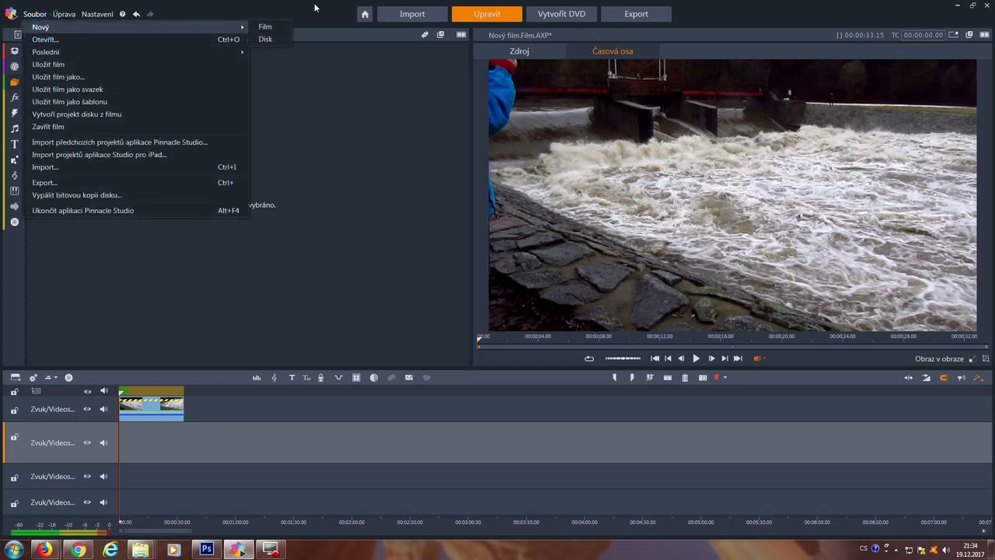
{"action": "left_click", "coordinate": [263, 27]}
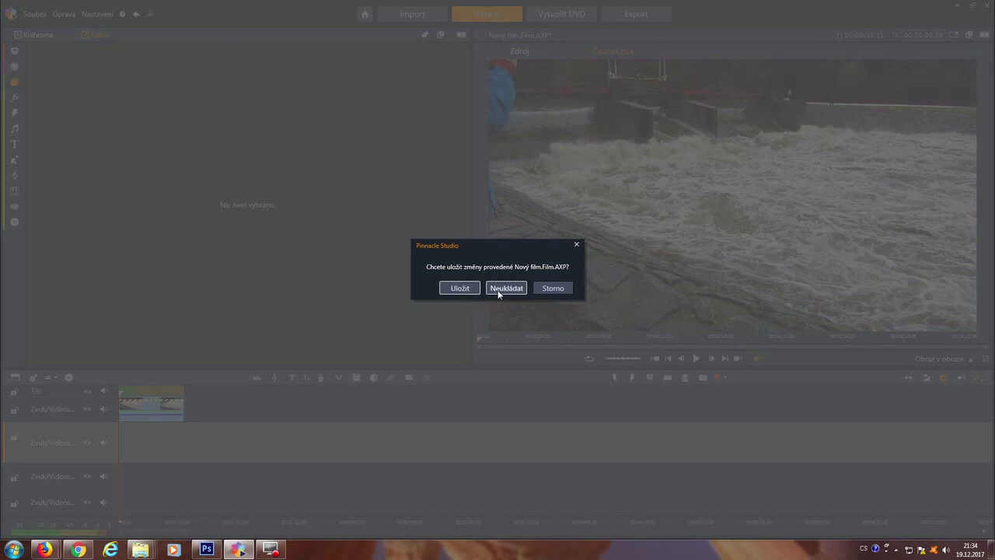
{"action": "left_click", "coordinate": [498, 289]}
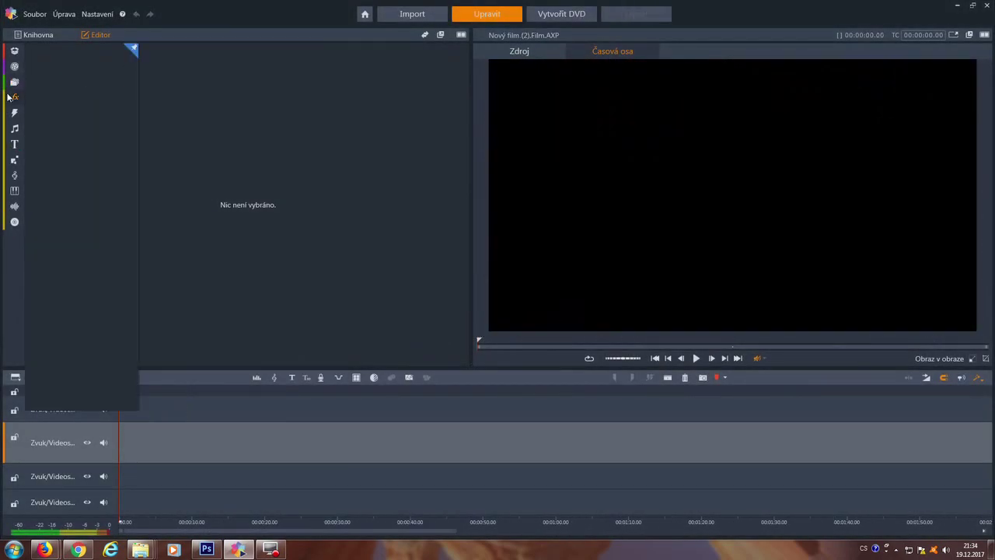
Step: Place MVI_1115.MOV from the library's recent imports at the start of the first timeline track
{"action": "left_click", "coordinate": [51, 92]}
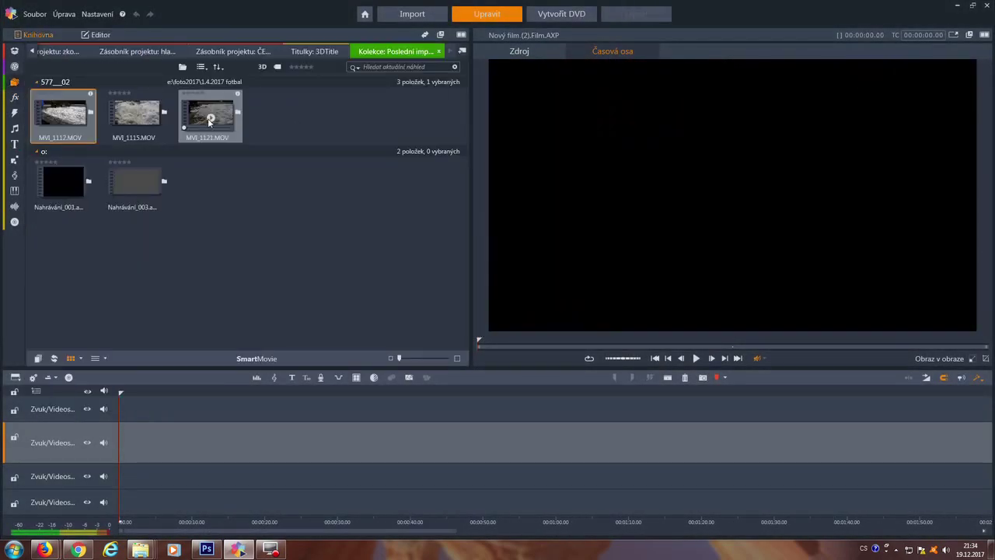
{"action": "left_click", "coordinate": [140, 119]}
{"action": "left_click_drag", "start_coordinate": [154, 120], "coordinate": [146, 414]}
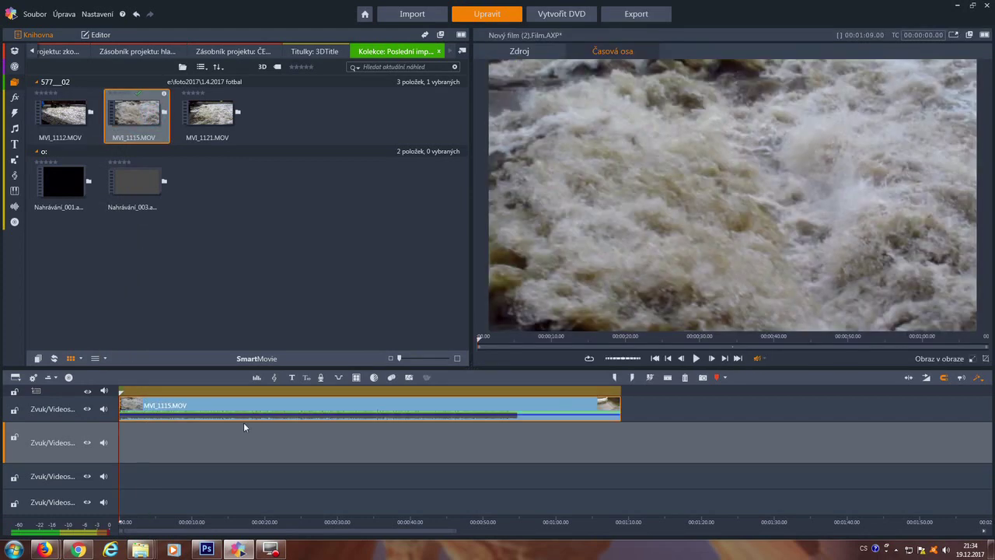
Step: Raise the MVI_1115.MOV clip's constant speed above 100 %, anchored to the first frame
{"action": "left_click", "coordinate": [209, 408]}
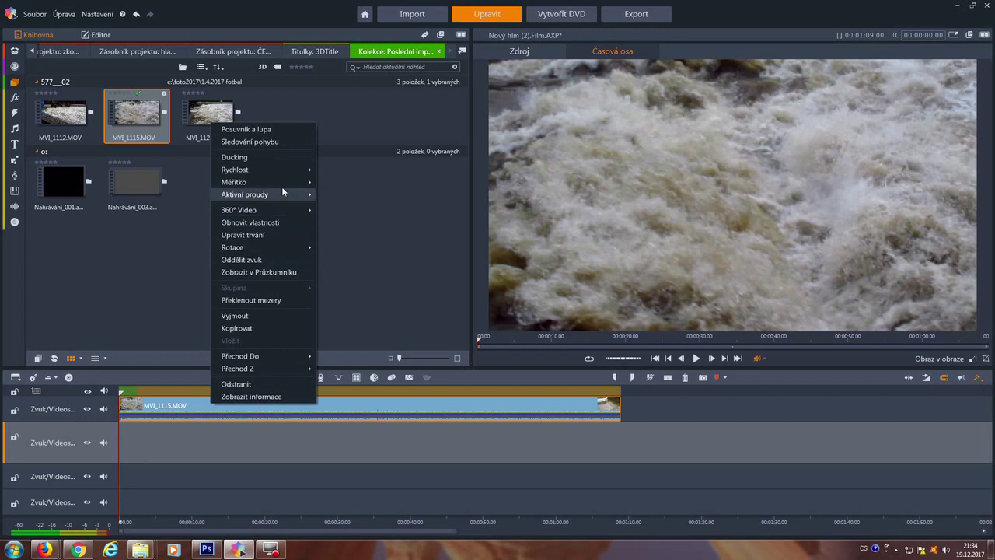
{"action": "mouse_move", "coordinate": [275, 169]}
{"action": "left_click", "coordinate": [335, 169]}
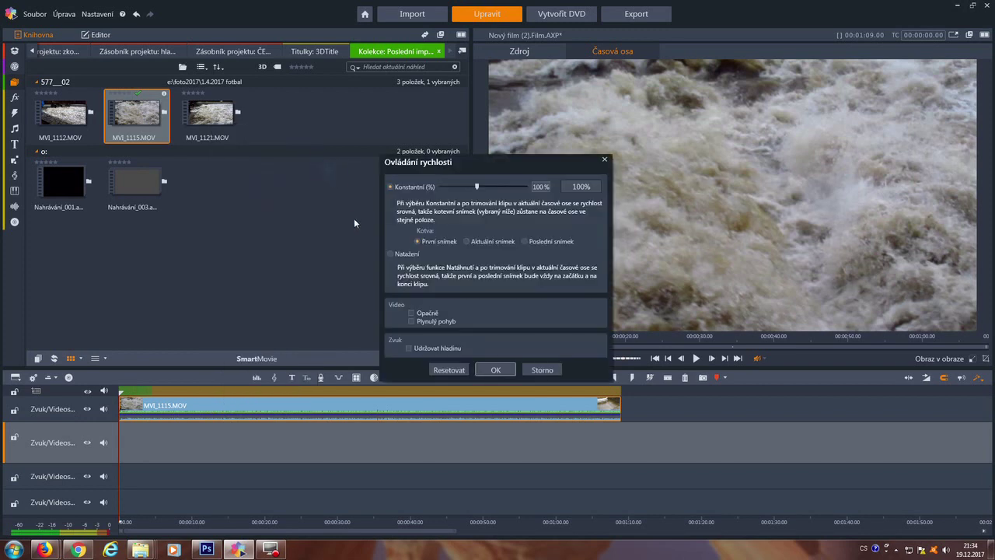
{"action": "left_click_drag", "start_coordinate": [478, 186], "coordinate": [515, 199]}
{"action": "left_click", "coordinate": [502, 370]}
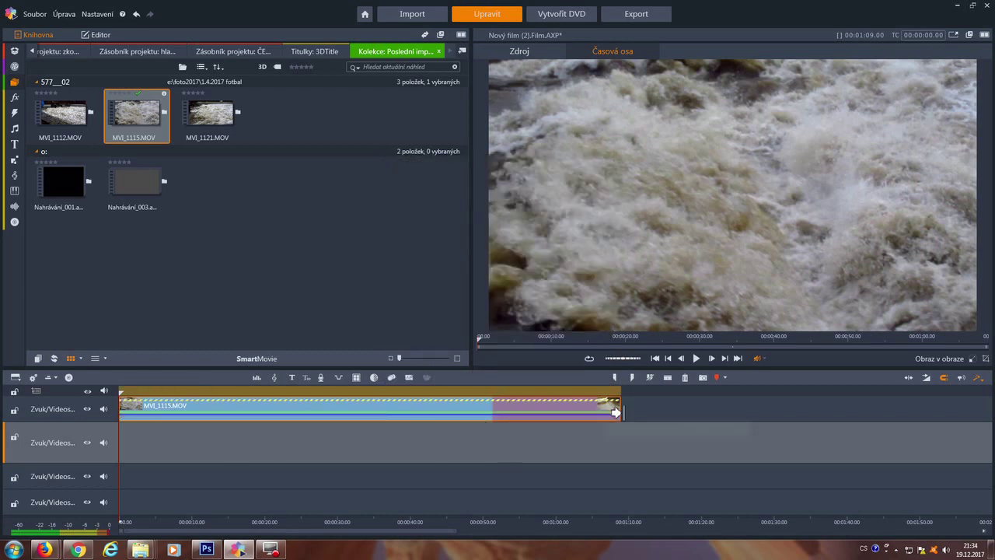
Step: Trim the sped-up clip's empty end to about 51 seconds and place a second MVI_1115.MOV shortly after it
{"action": "left_click", "coordinate": [618, 411]}
{"action": "left_click_drag", "start_coordinate": [585, 419], "coordinate": [492, 420]}
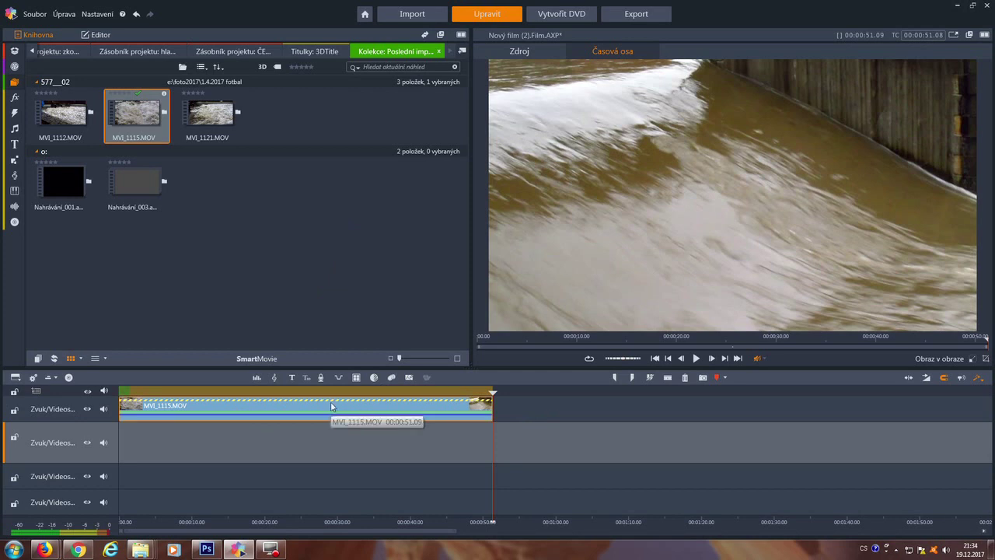
{"action": "left_click_drag", "start_coordinate": [137, 115], "coordinate": [522, 412]}
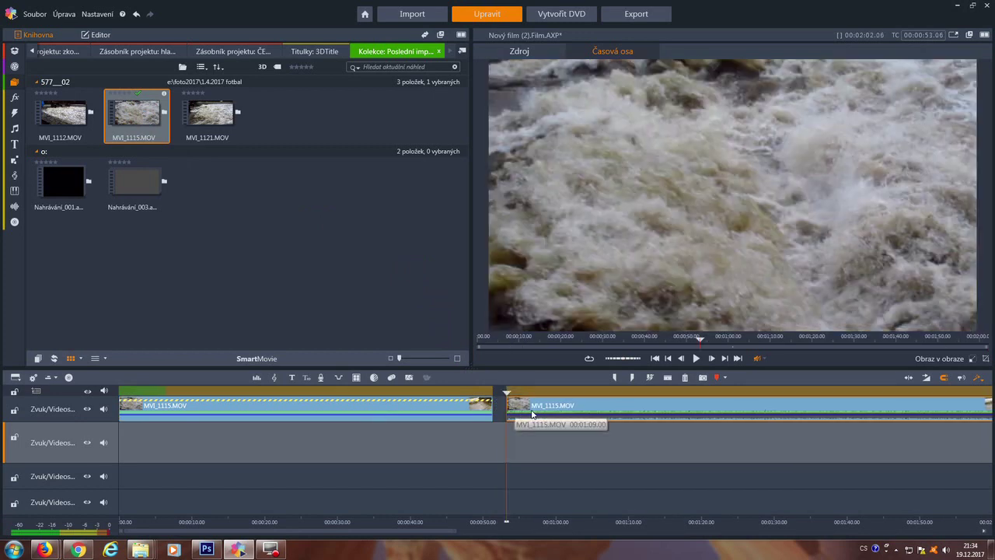
Step: Open time mapping for the second MVI_1115.MOV clip and enable speed keyframing at its first frame
{"action": "left_click", "coordinate": [95, 34]}
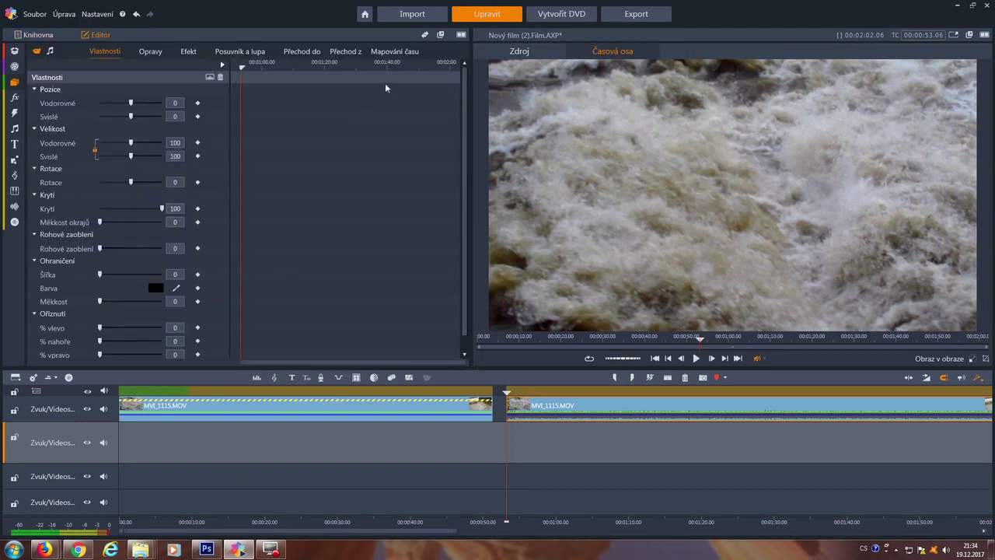
{"action": "left_click", "coordinate": [393, 55]}
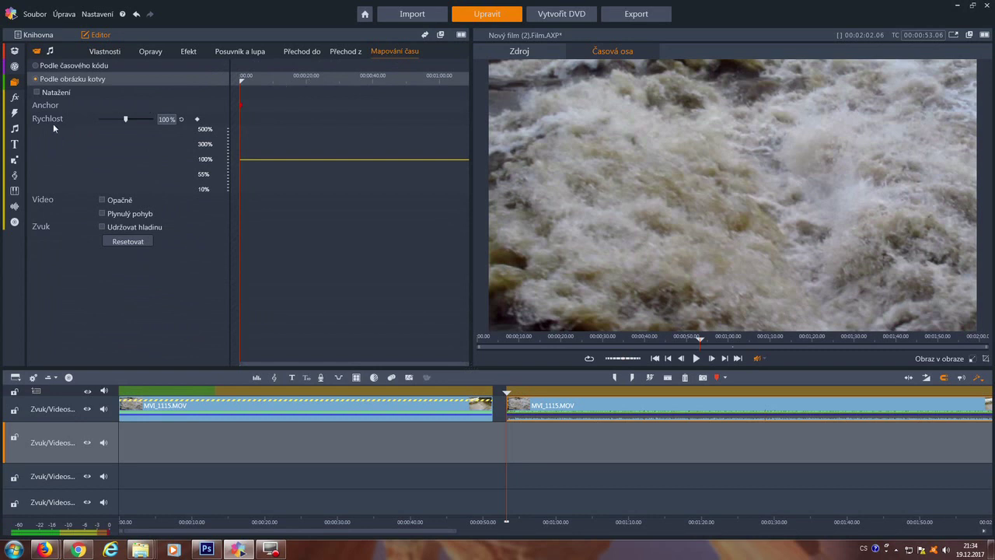
{"action": "mouse_move", "coordinate": [47, 111]}
{"action": "left_click", "coordinate": [198, 119]}
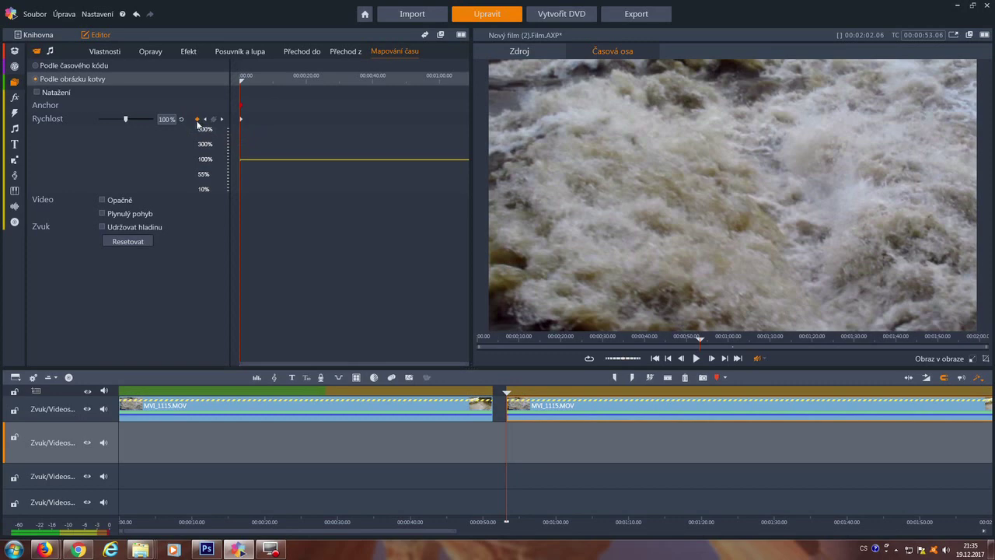
Step: Add a speed keyframe of 57 % about 13 seconds into the second MVI_1115.MOV clip
{"action": "left_click_drag", "start_coordinate": [242, 81], "coordinate": [283, 90]}
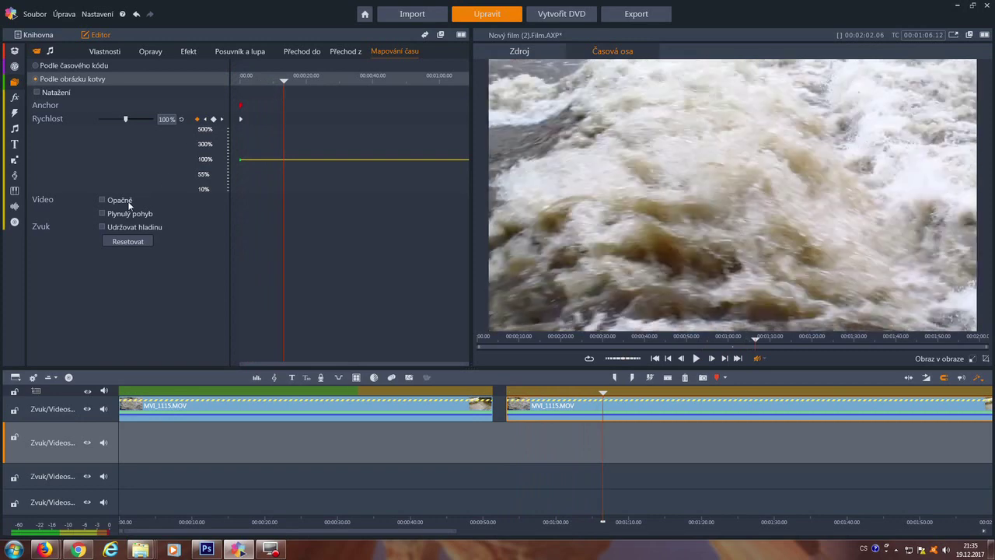
{"action": "left_click_drag", "start_coordinate": [126, 119], "coordinate": [111, 120]}
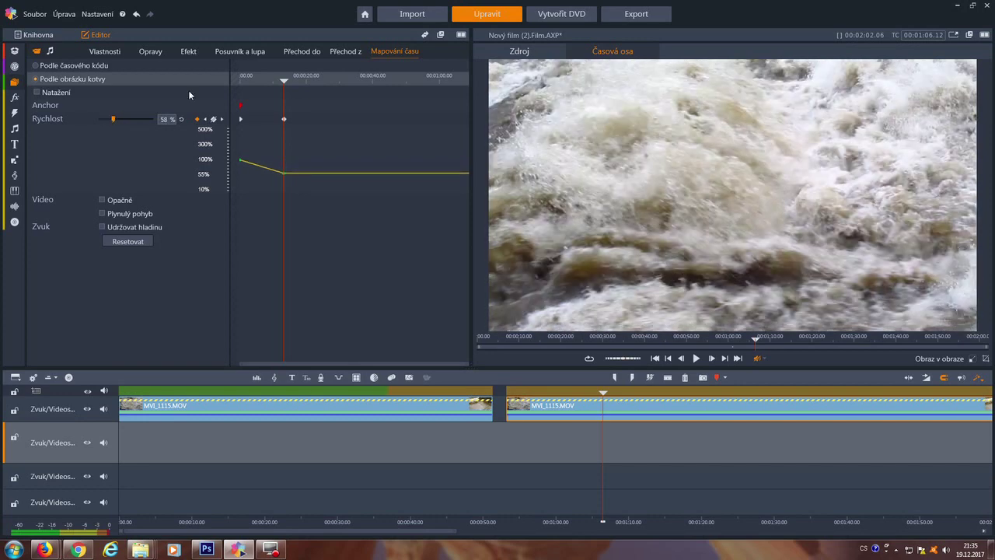
{"action": "key", "text": "ctrl+z"}
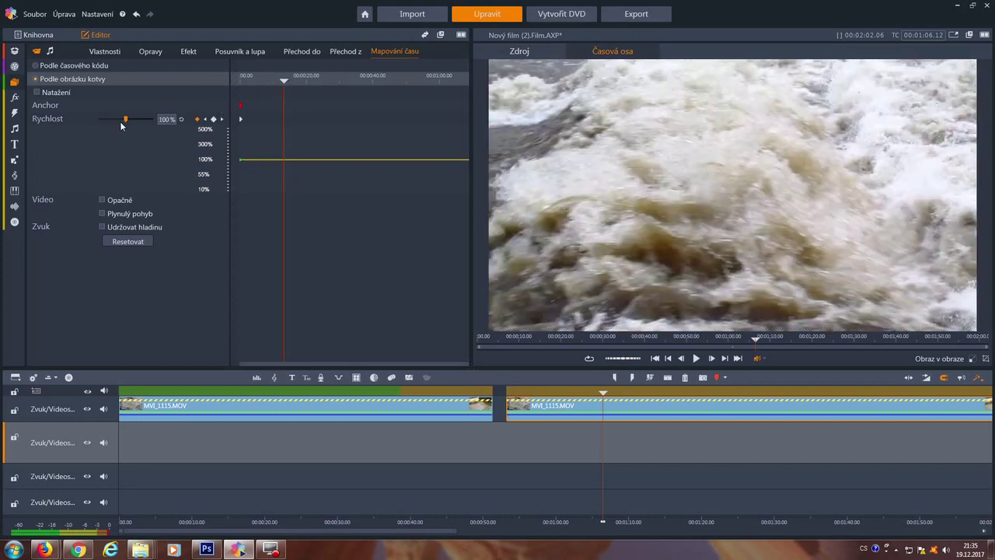
{"action": "left_click_drag", "start_coordinate": [126, 120], "coordinate": [107, 119]}
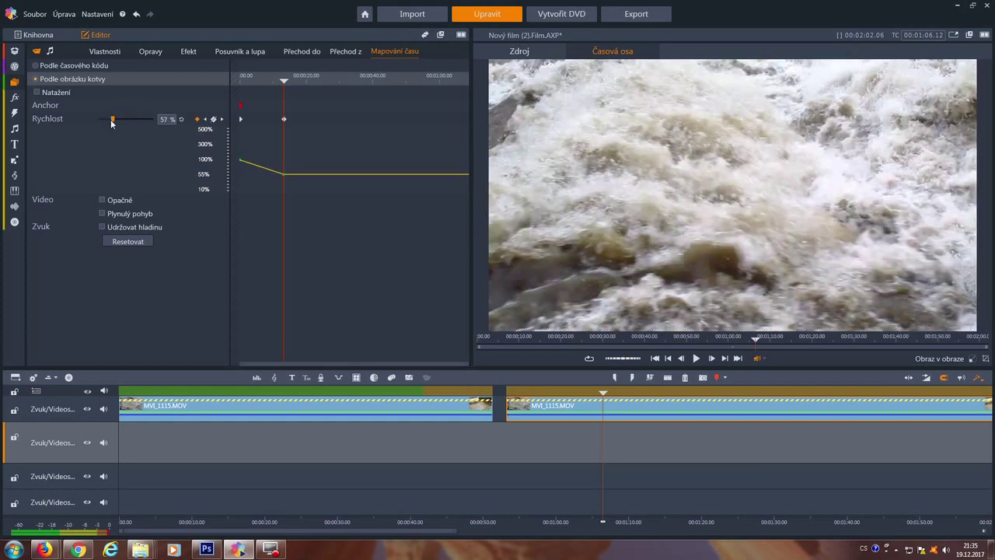
Step: Add another speed keyframe of 225 % about 23 seconds into the second MVI_1115.MOV clip
{"action": "left_click", "coordinate": [286, 83]}
{"action": "left_click_drag", "start_coordinate": [285, 83], "coordinate": [316, 82]}
{"action": "left_click_drag", "start_coordinate": [113, 118], "coordinate": [145, 119]}
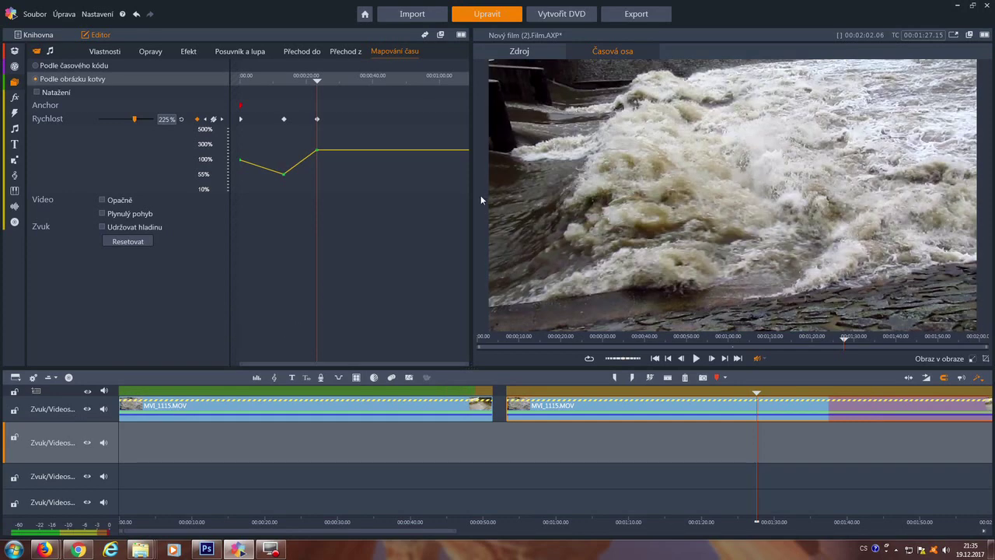
Step: Widen the keyframe graph, scrub along the speed curve and step back through its keyframes
{"action": "left_click_drag", "start_coordinate": [469, 105], "coordinate": [733, 104]}
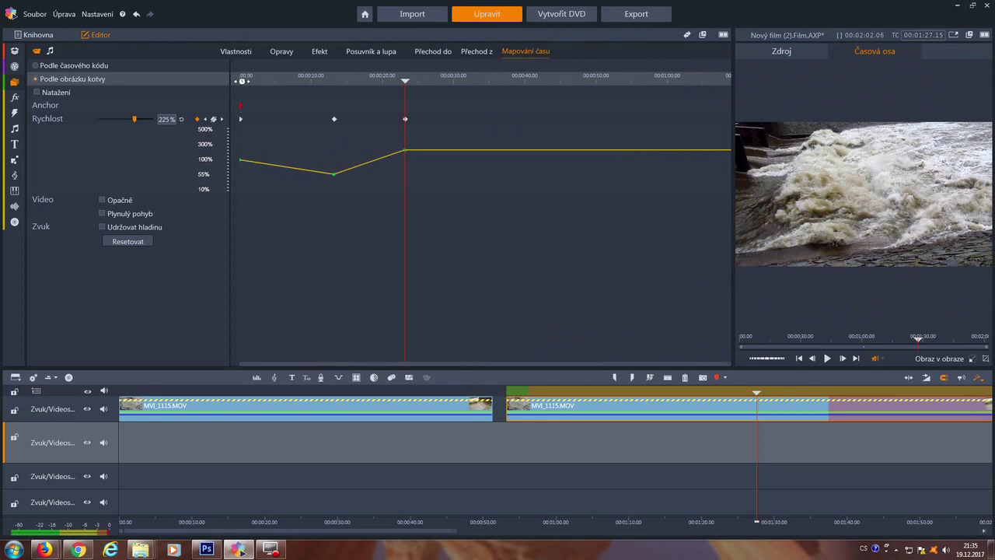
{"action": "left_click_drag", "start_coordinate": [405, 81], "coordinate": [236, 130]}
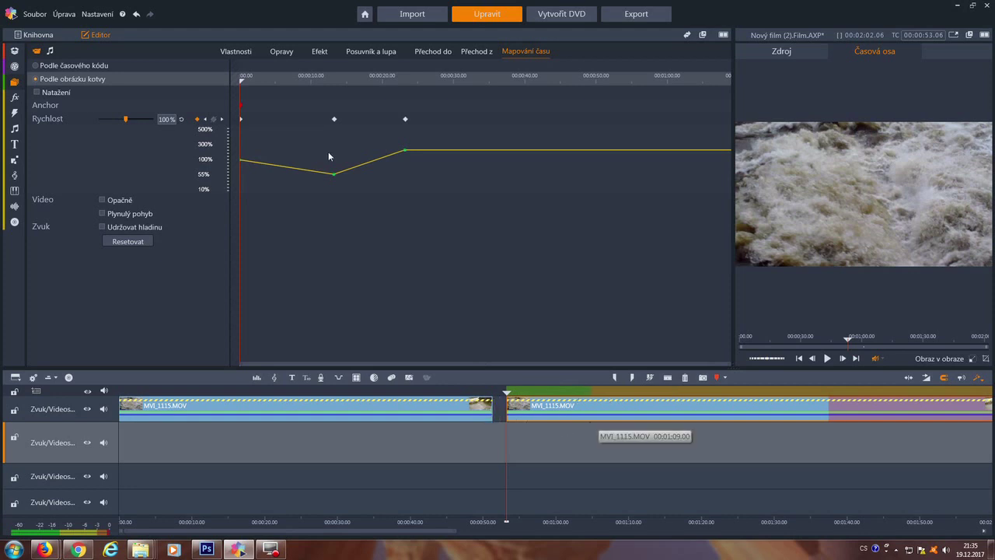
{"action": "left_click_drag", "start_coordinate": [241, 80], "coordinate": [576, 148]}
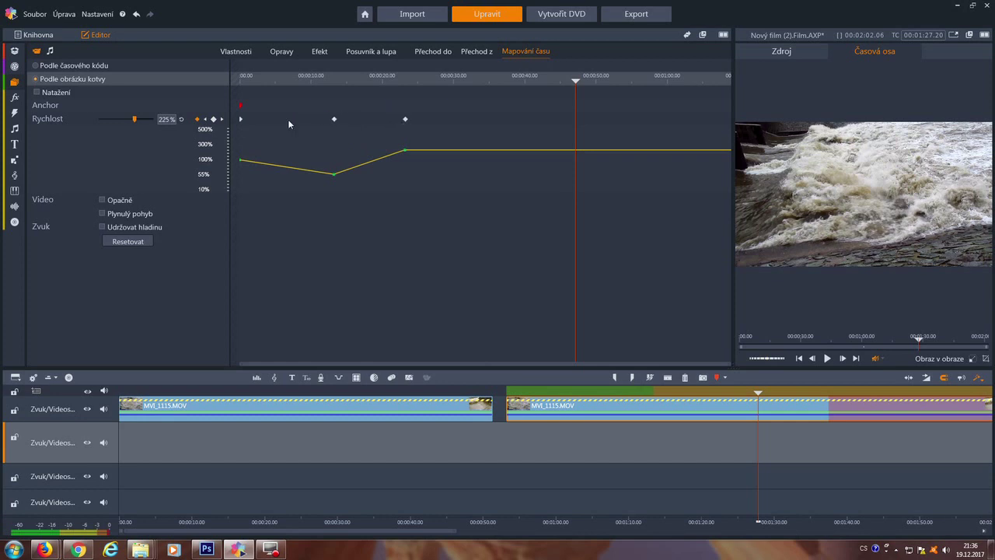
{"action": "left_click", "coordinate": [205, 119]}
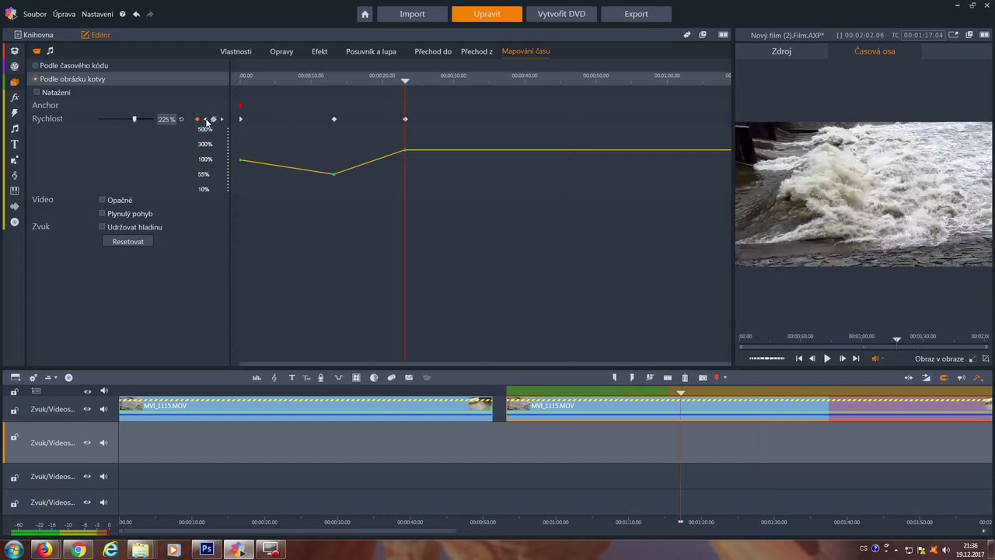
{"action": "left_click", "coordinate": [205, 119]}
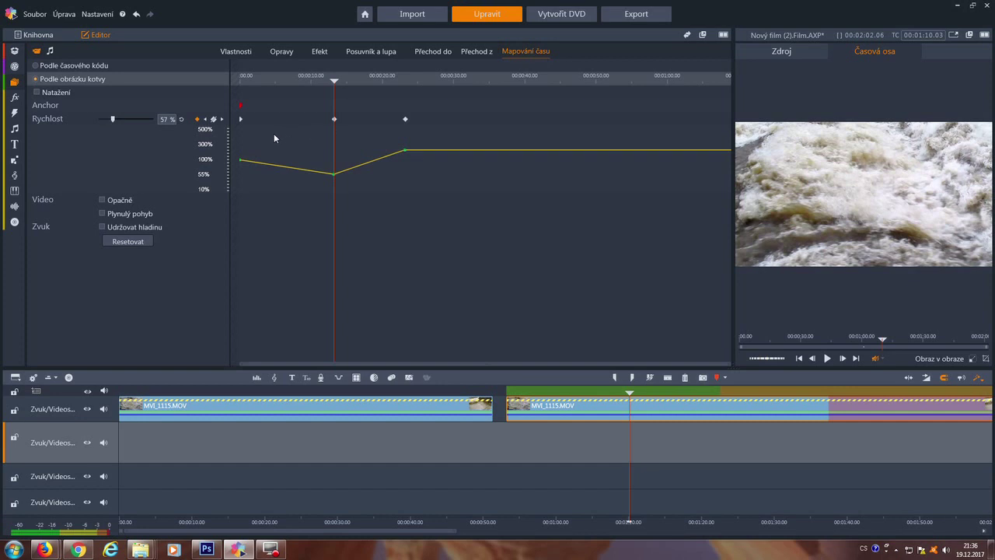
Step: Reset the second clip's speed to its 100 % default, clearing all of its speed keyframes
{"action": "left_click", "coordinate": [182, 120]}
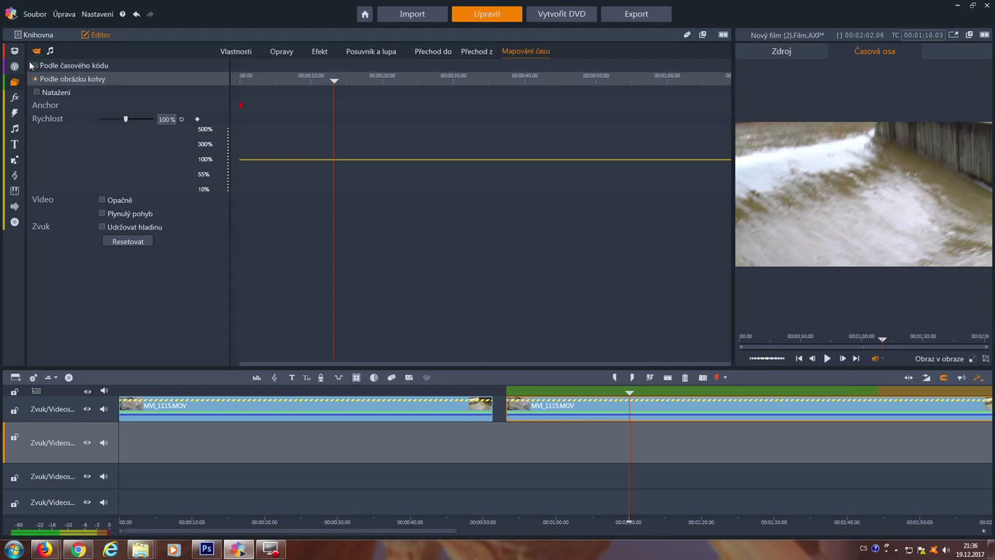
{"action": "mouse_move", "coordinate": [25, 68]}
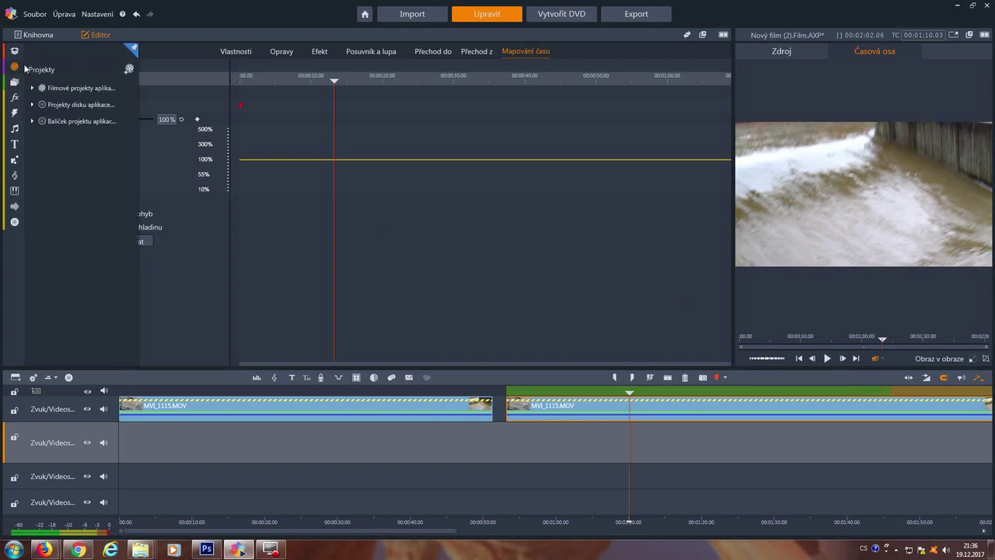